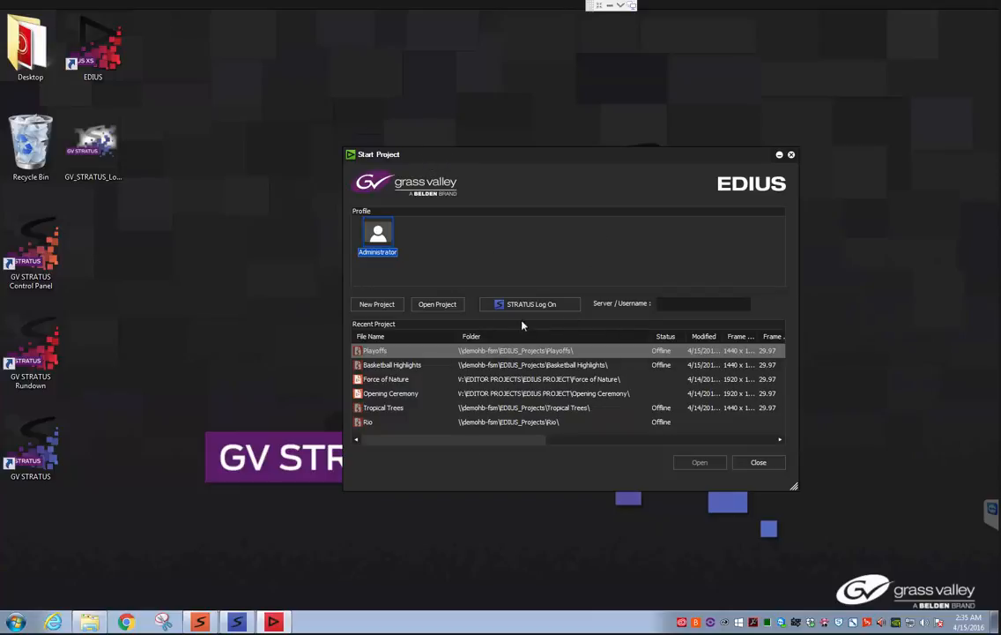
Step: Examine the advanced custom settings of the HD 1920x1080 59.94i preset for a new local project, and discard that project
left_click(388, 305)
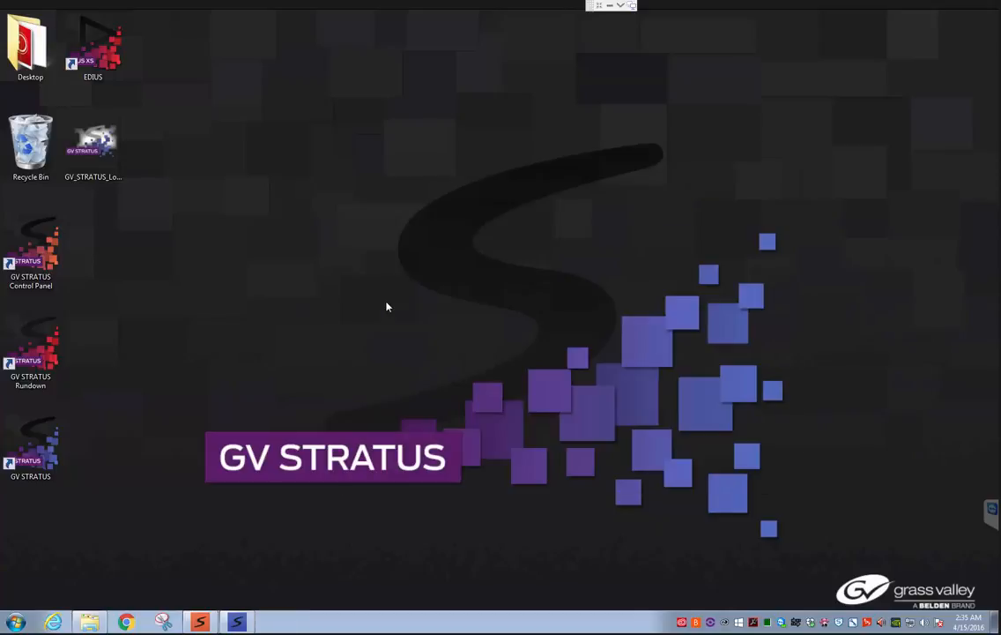
left_click(228, 275)
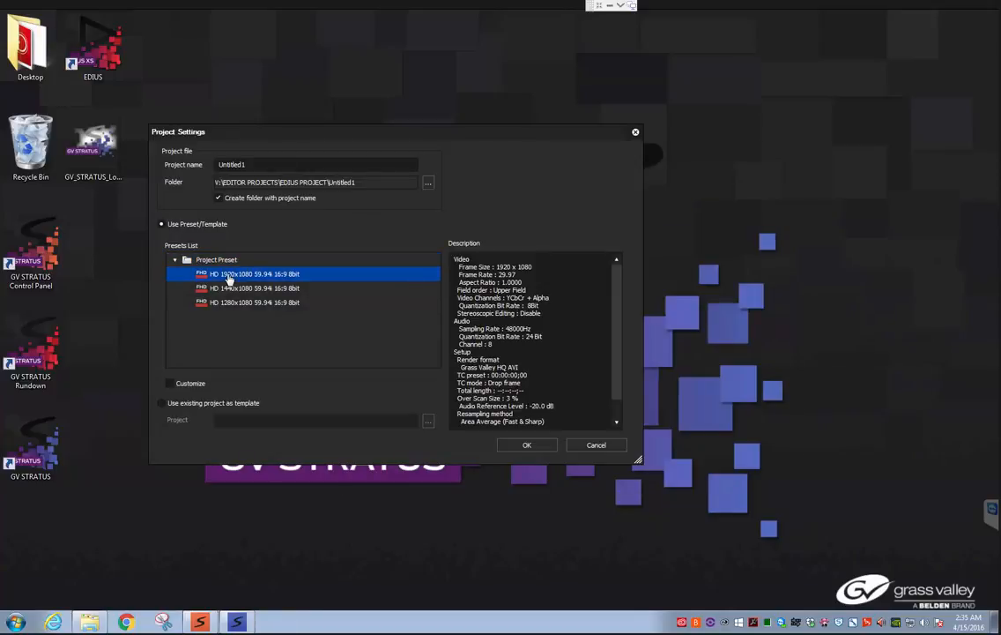
left_click(170, 385)
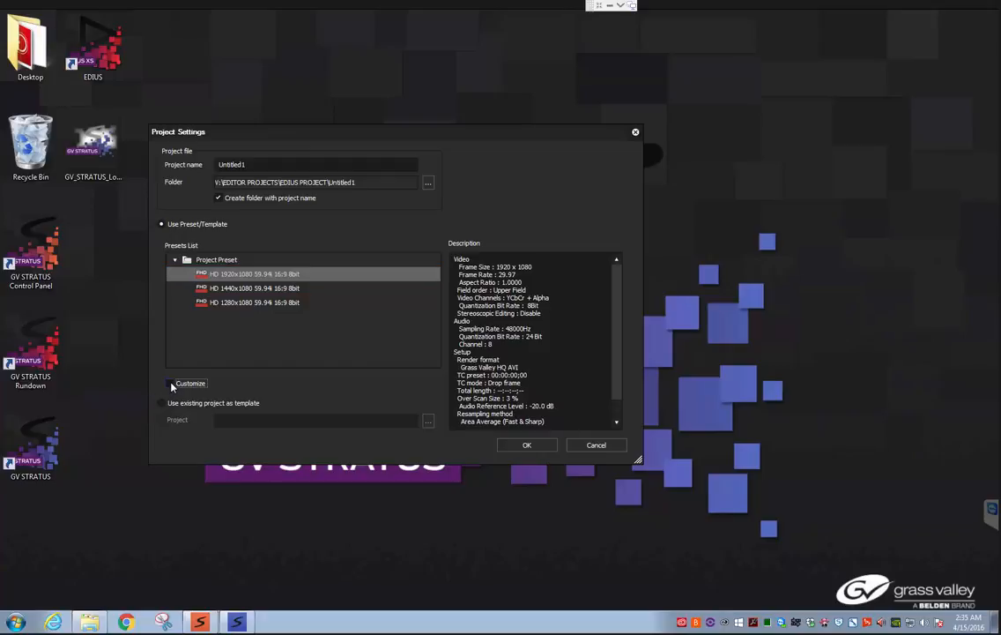
left_click(528, 445)
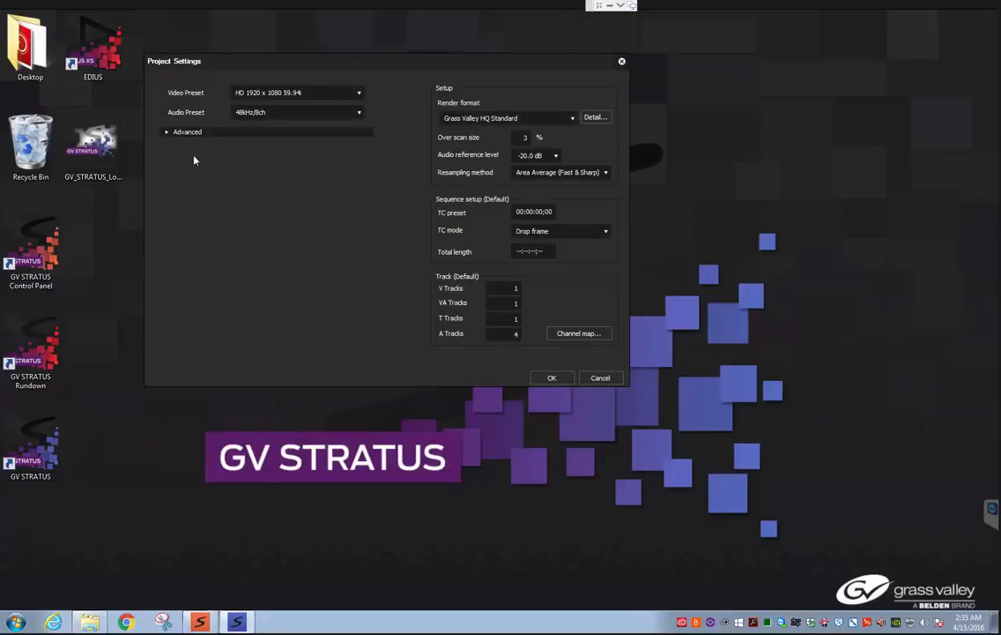
left_click(170, 133)
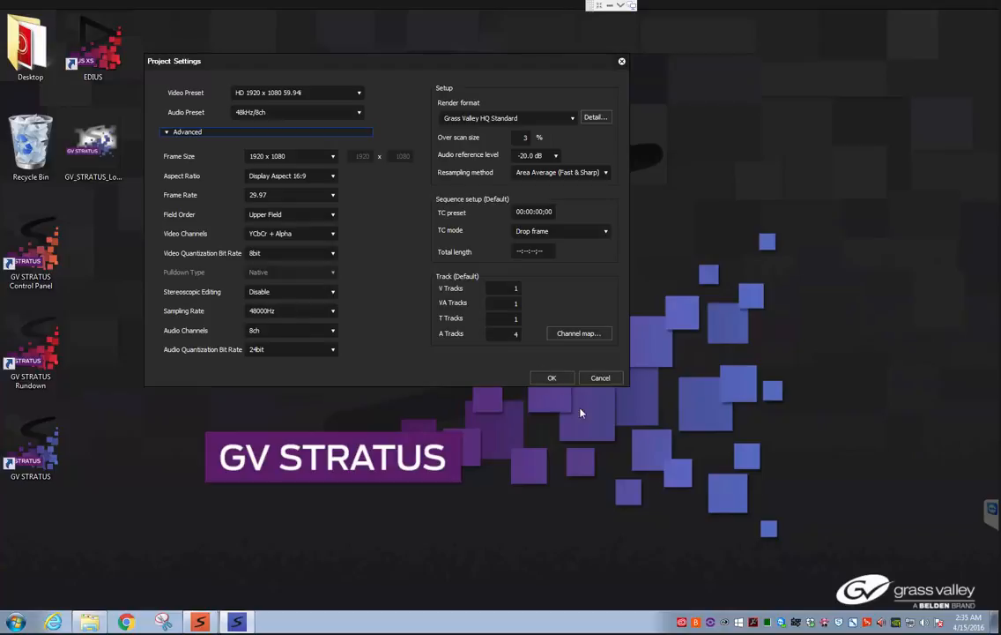
left_click(601, 378)
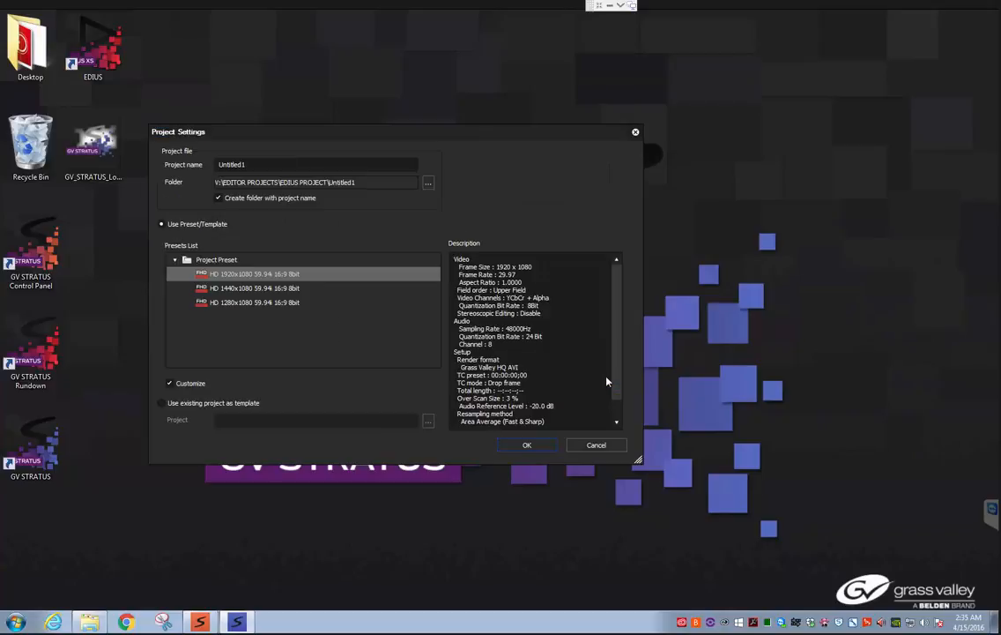
left_click(597, 445)
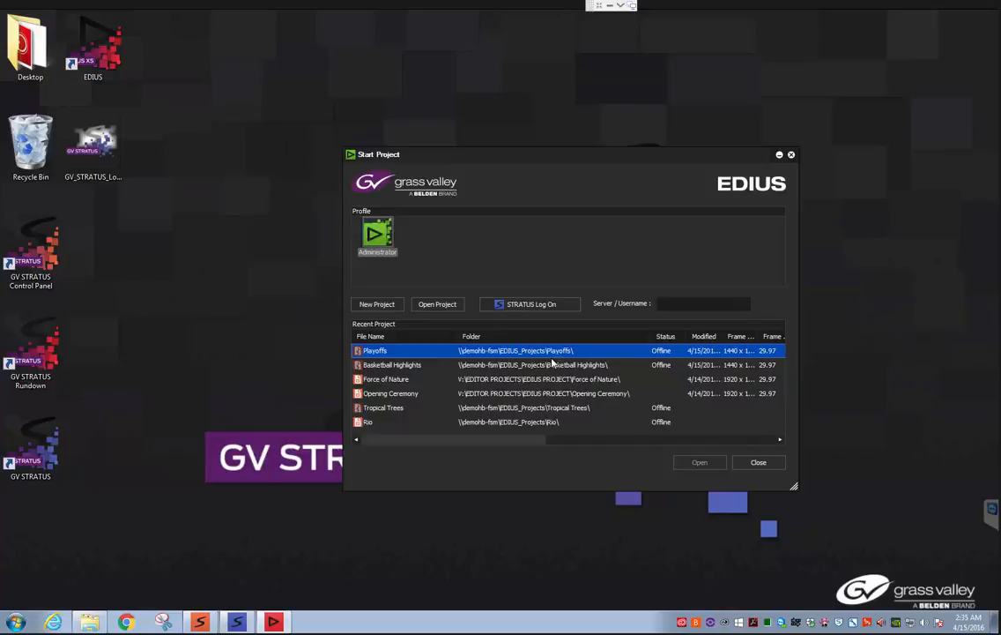
Step: Log on to STRATUS with the account password and start a new project
left_click(524, 304)
type("password")
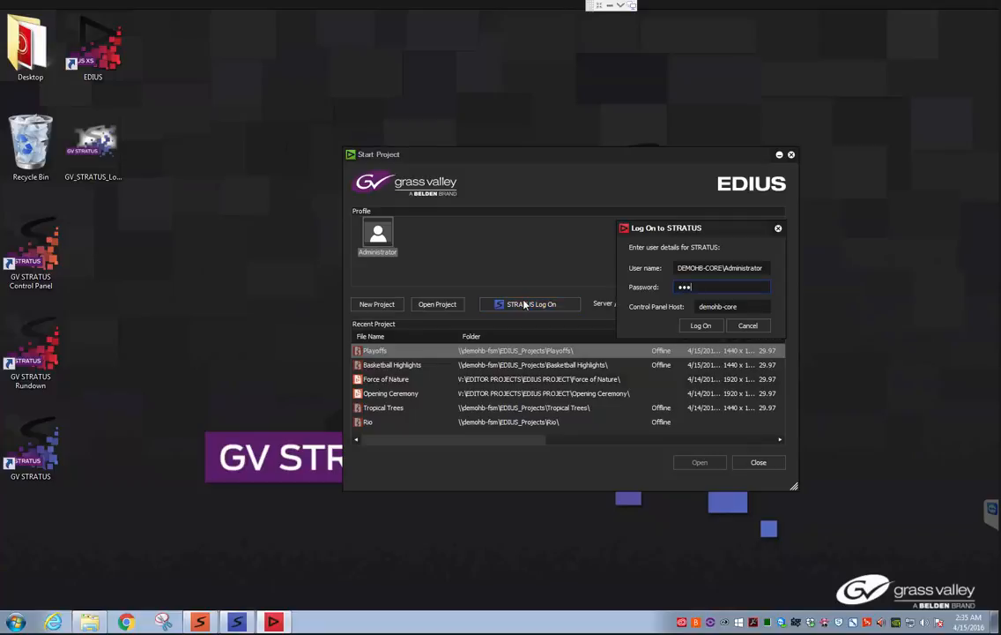
key("Return")
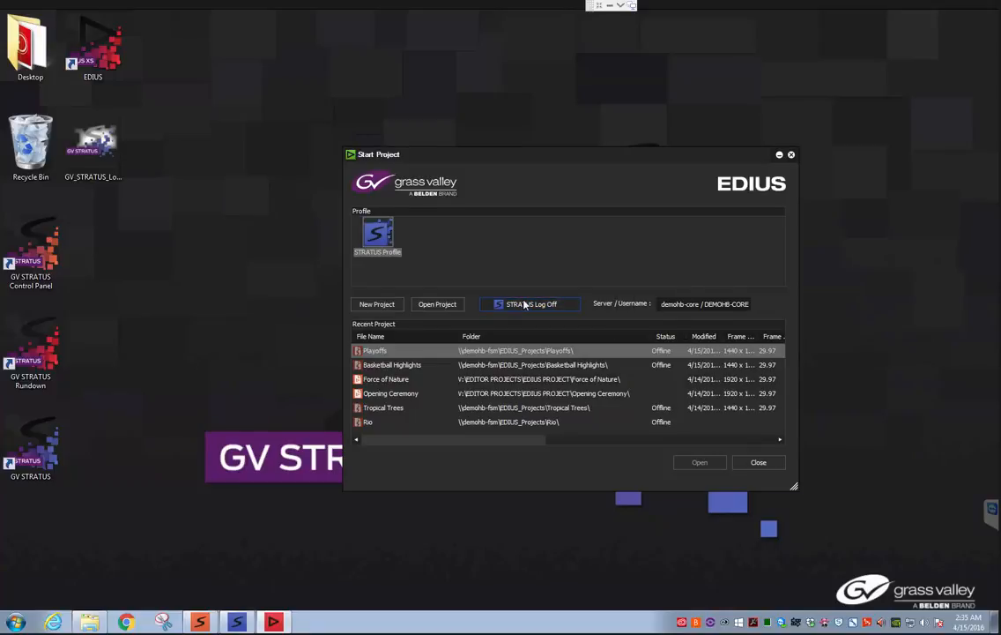
left_click(393, 304)
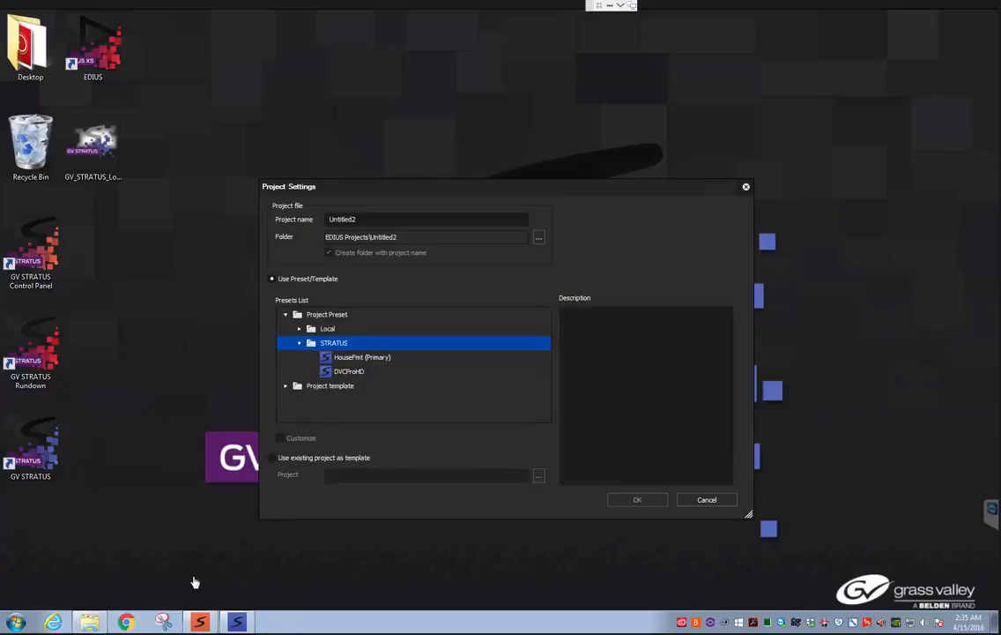
Step: Switch to the STRATUS Control Panel and check the configured formats, returning to the new project's settings
left_click(199, 622)
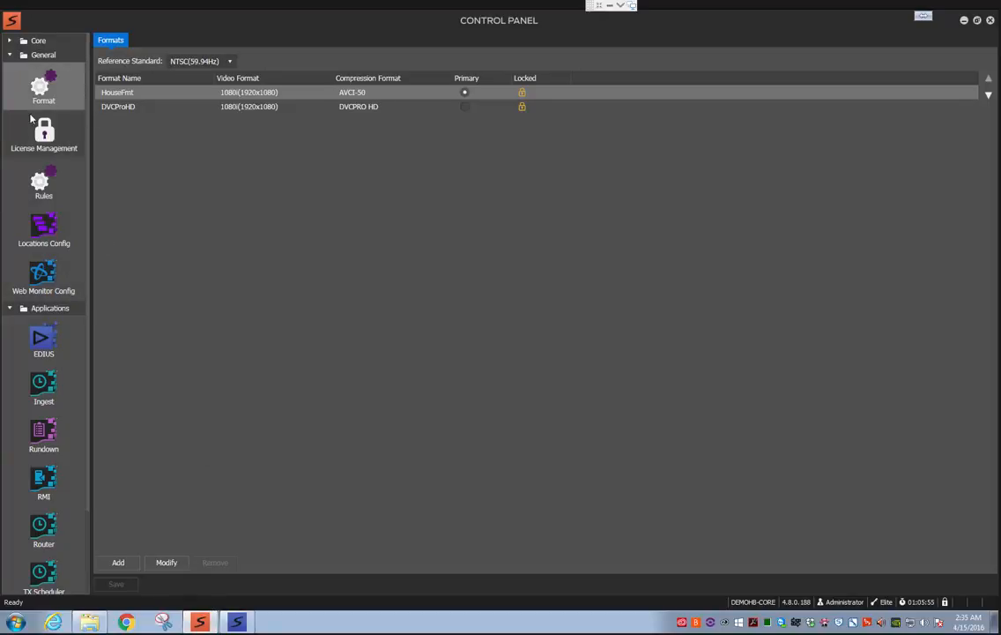
left_click(73, 98)
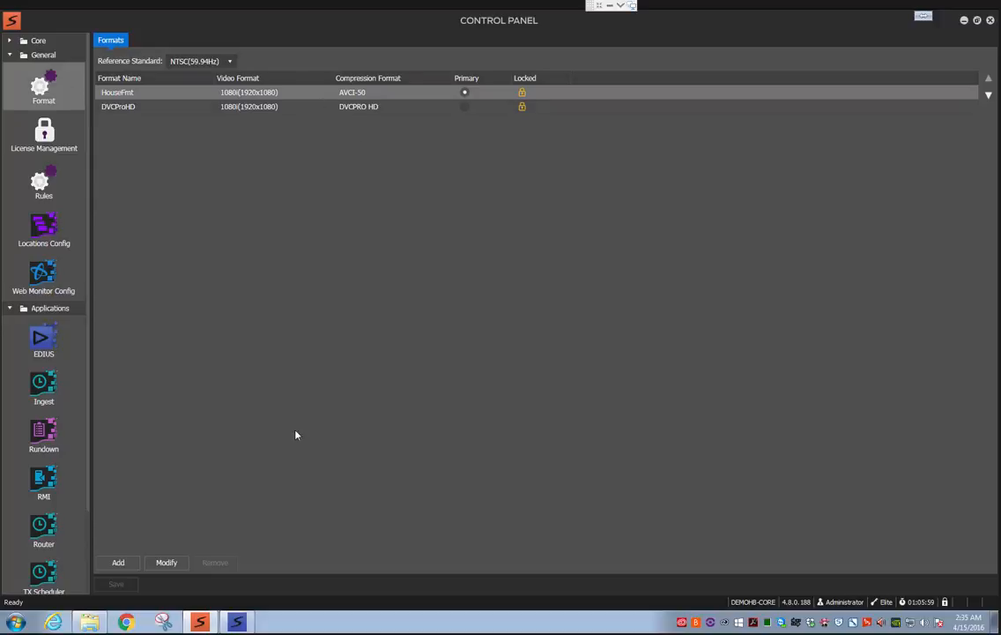
left_click(966, 23)
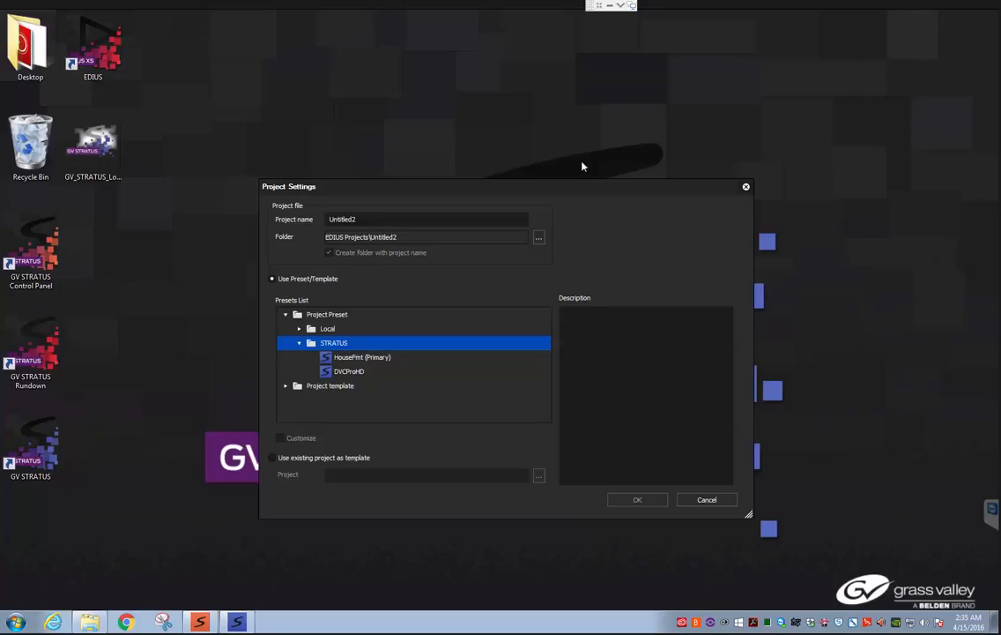
Step: Select the STRATUS preset HouseFmt (Primary) with customization enabled and open its detailed project settings
left_click(367, 357)
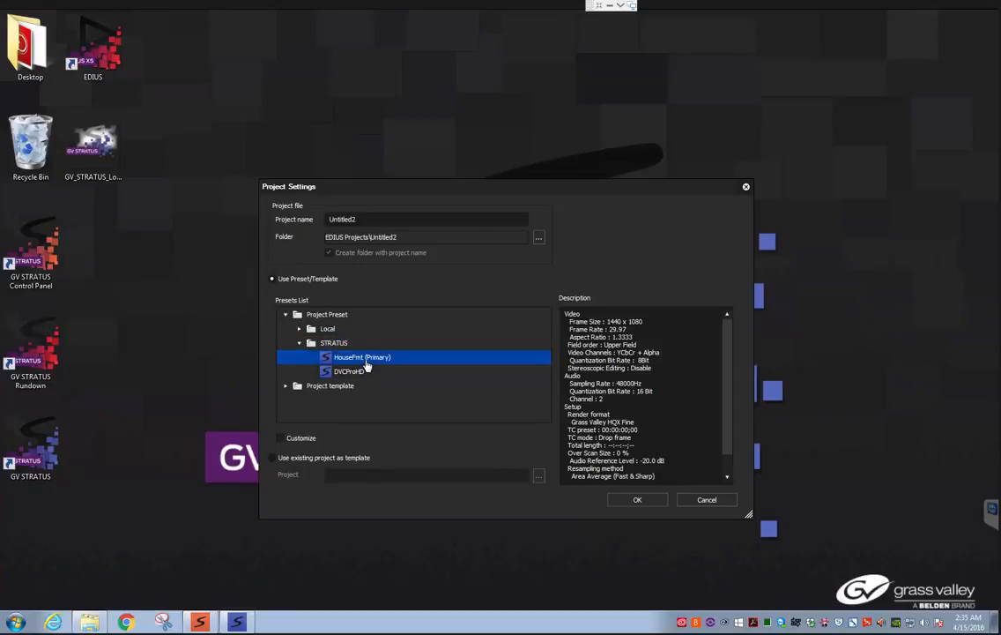
left_click(281, 438)
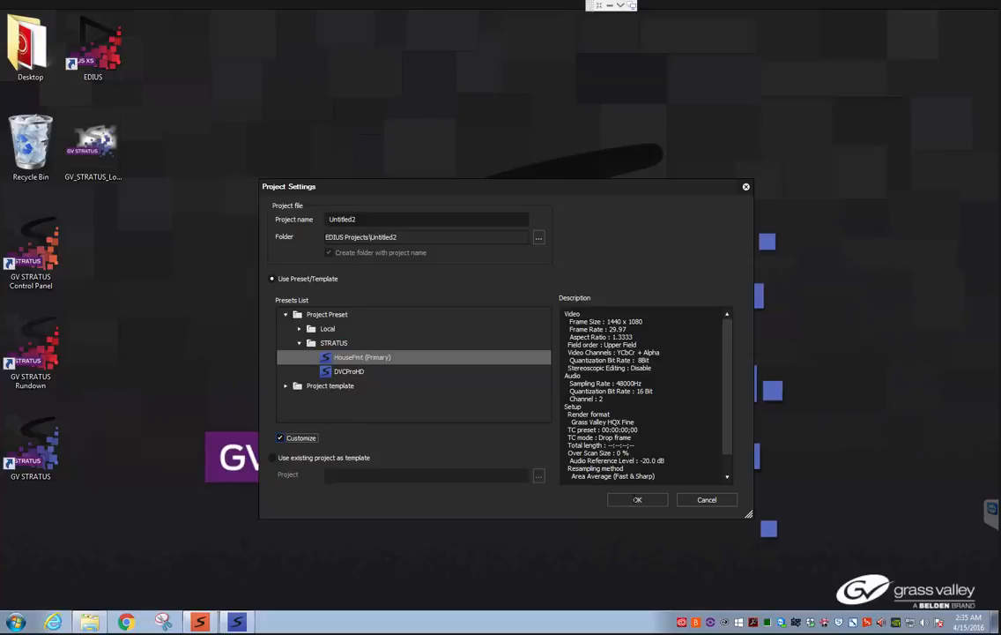
left_click(635, 500)
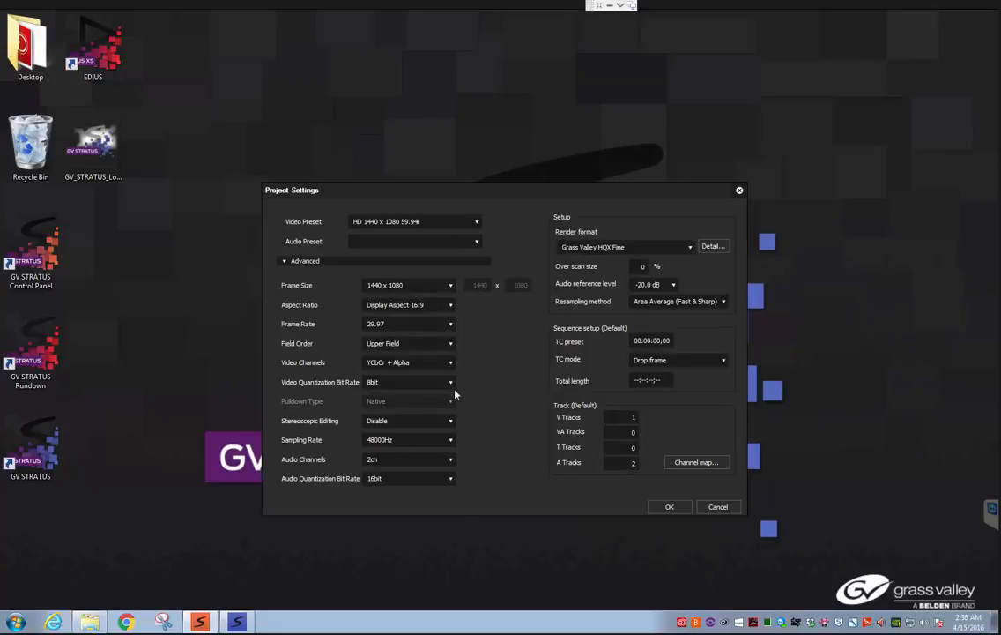
Step: Look through the available audio channel and video preset options, leaving the detailed settings without changes
left_click(443, 459)
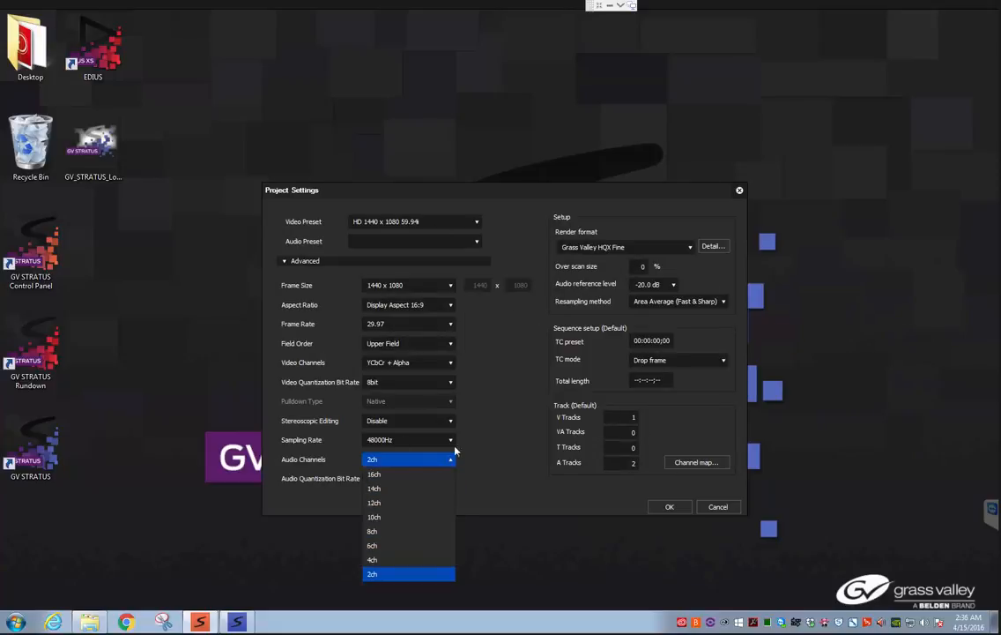
left_click(498, 399)
left_click(473, 225)
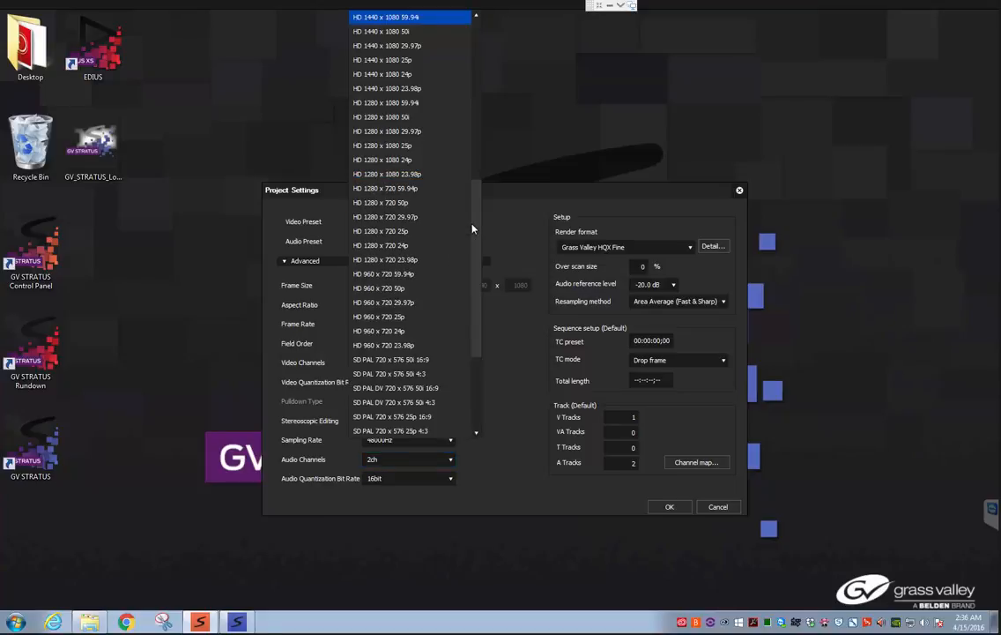
left_click(529, 317)
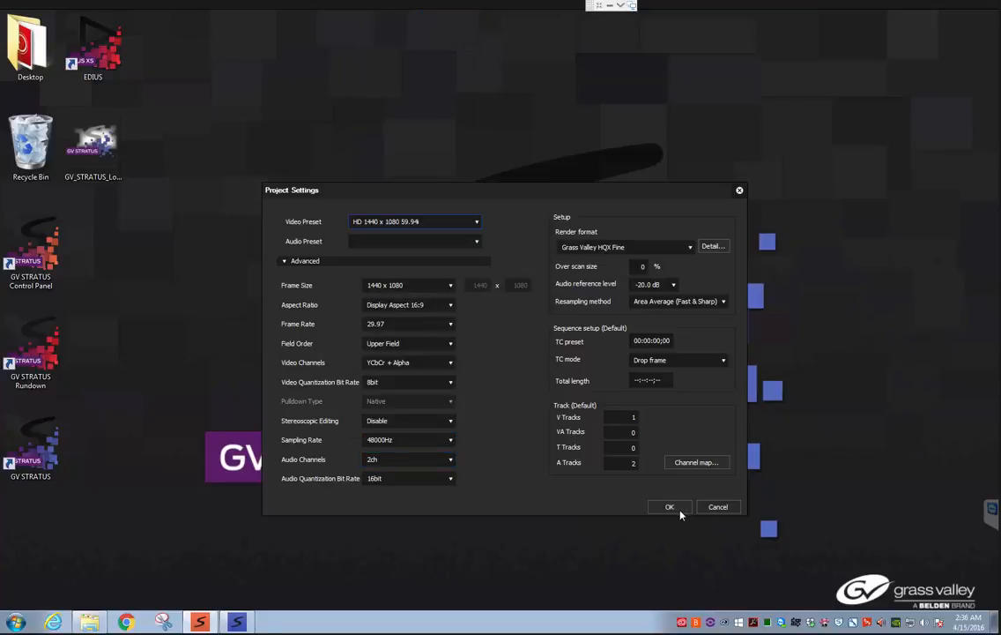
left_click(725, 506)
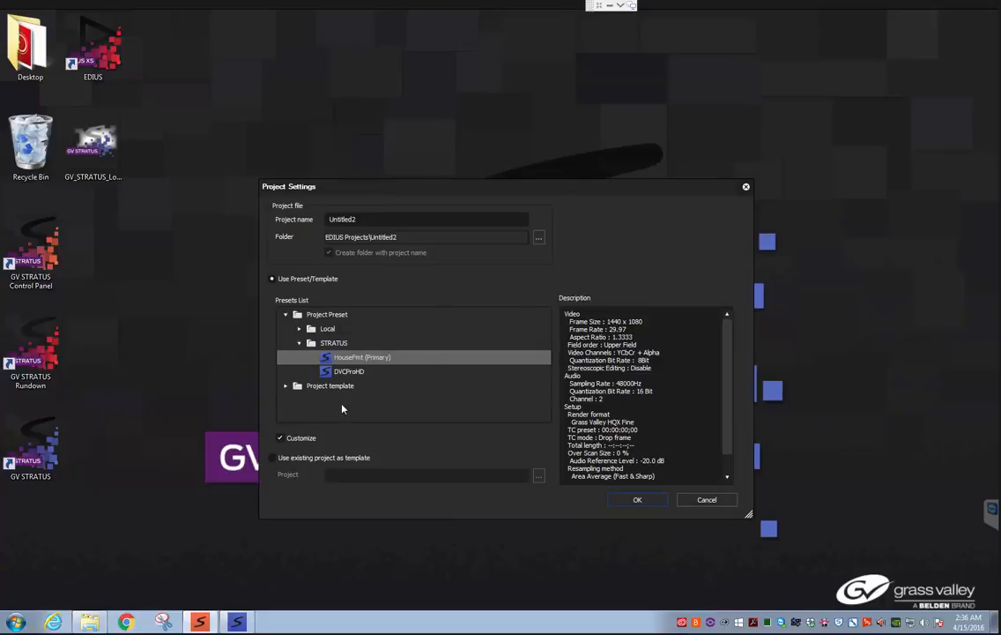
Step: Name the project Semifinal and create it with the HouseFmt (Primary) preset's detailed settings
left_click(390, 221)
double_click(390, 220)
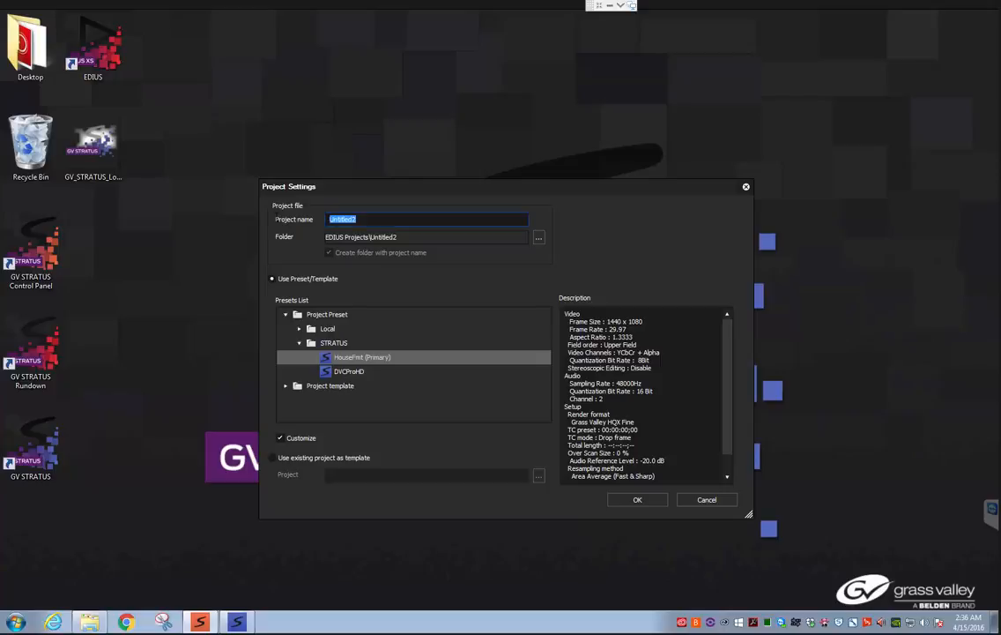
type("Semifinal")
left_click(637, 499)
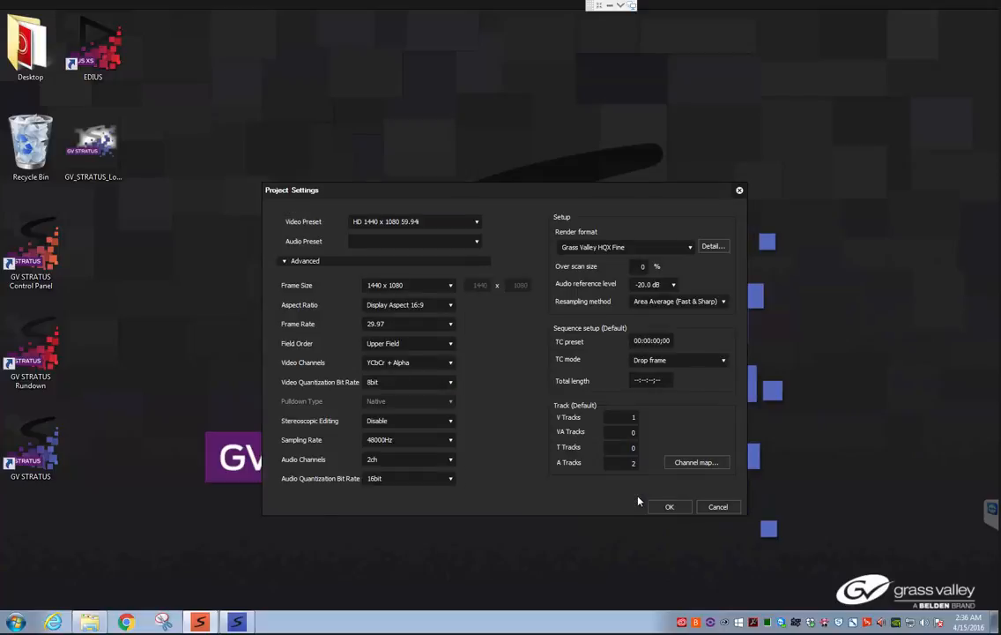
left_click(670, 507)
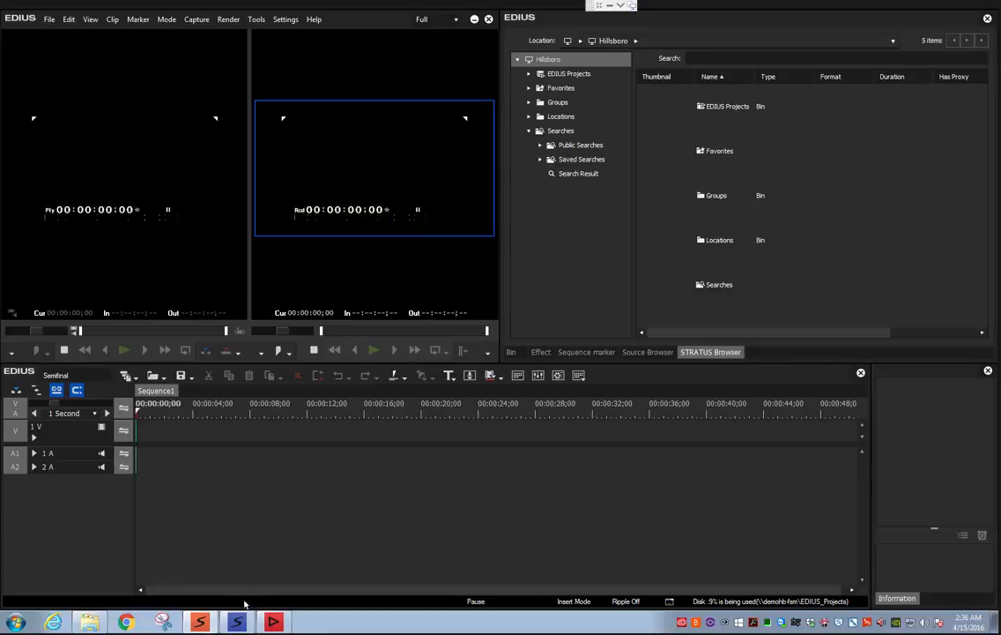
Step: Switch to the STRATUS Control Panel to check the EDIUS default project settings, and view the EDIUS_Projects network folder in Windows Explorer
left_click(202, 623)
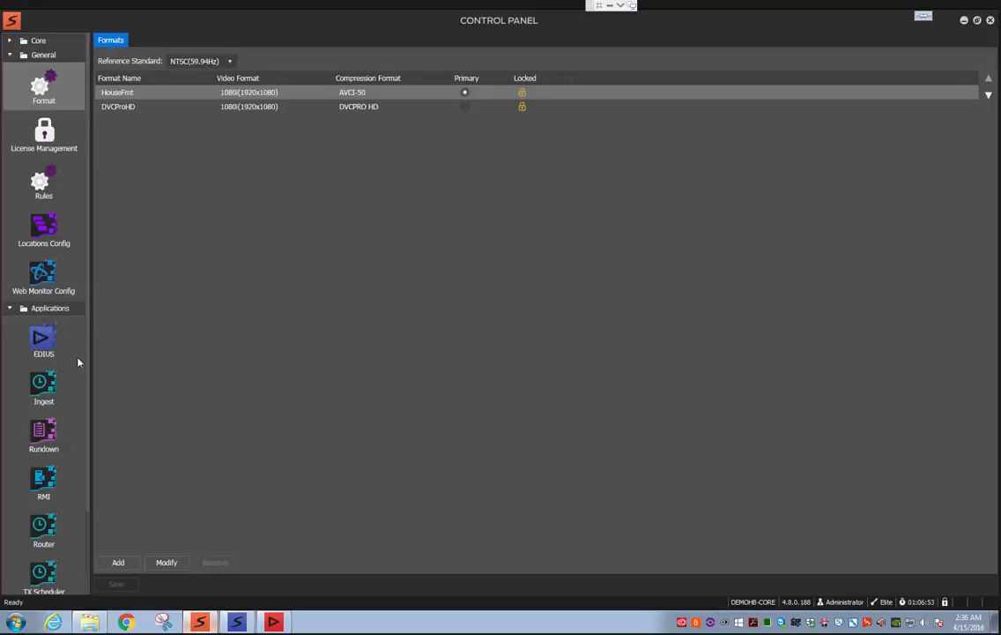
left_click(44, 342)
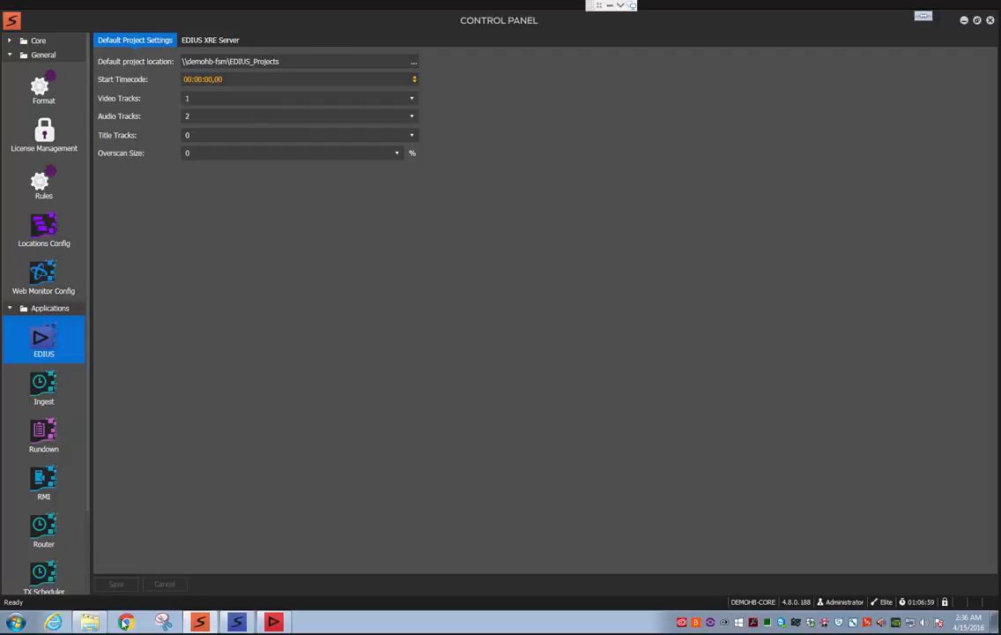
left_click(92, 624)
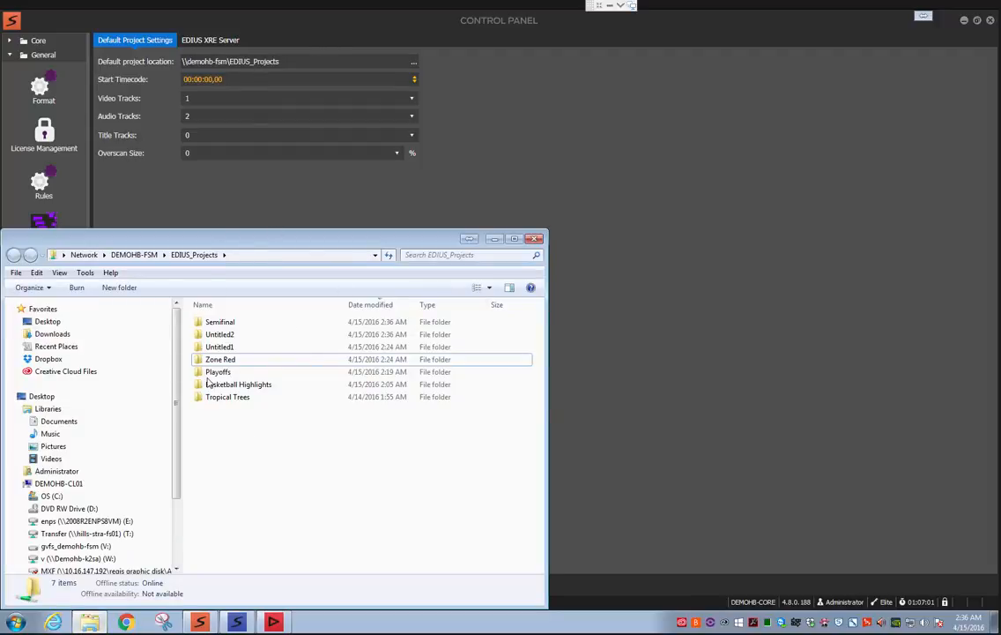
left_click(679, 409)
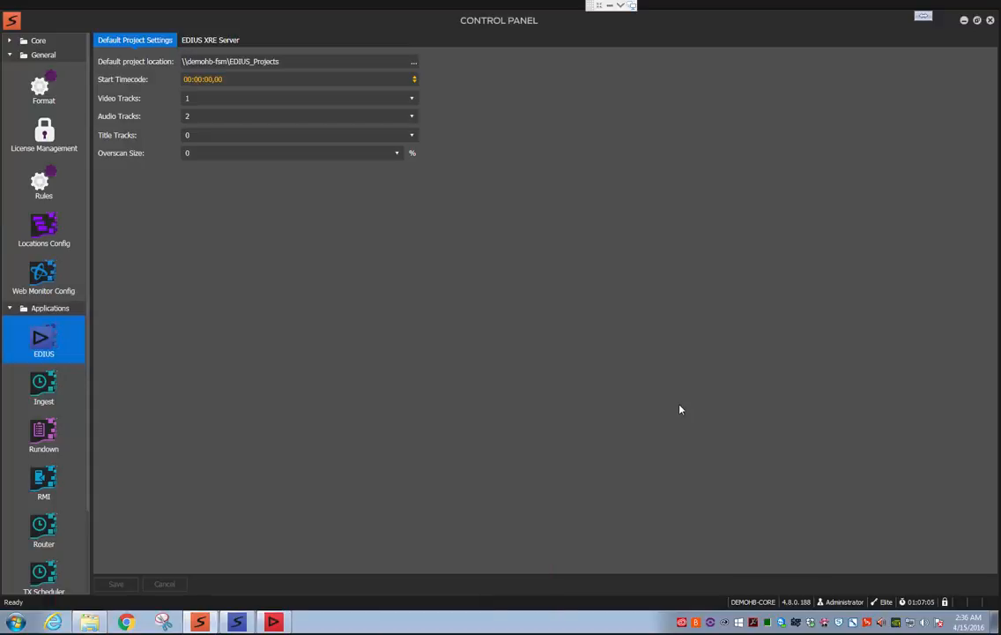
Step: Switch back to EDIUS and browse the clips in the IMPORTS folder of the HB-SAN location
left_click(274, 623)
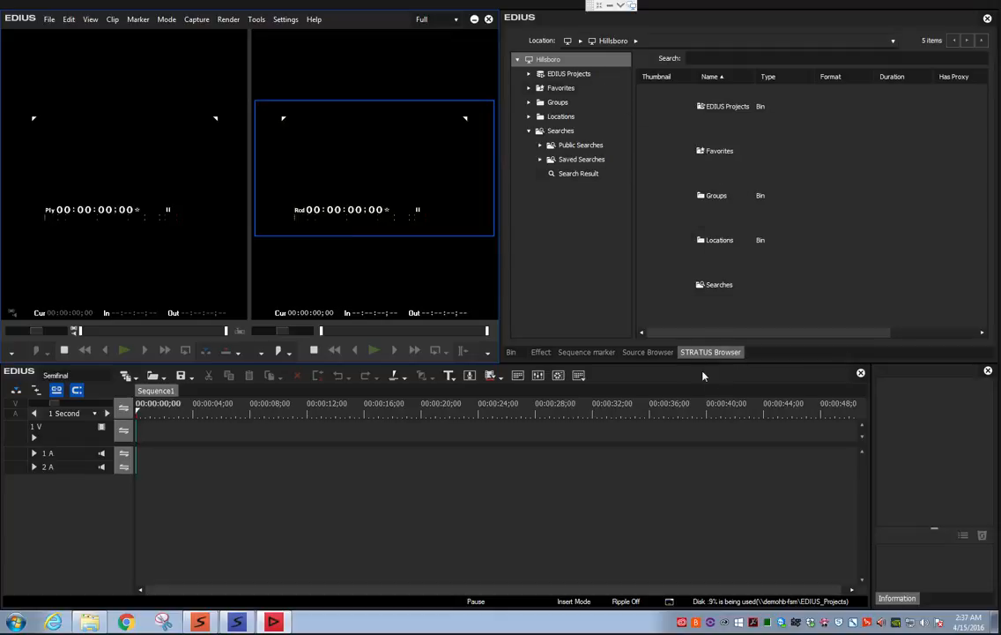
left_click(527, 118)
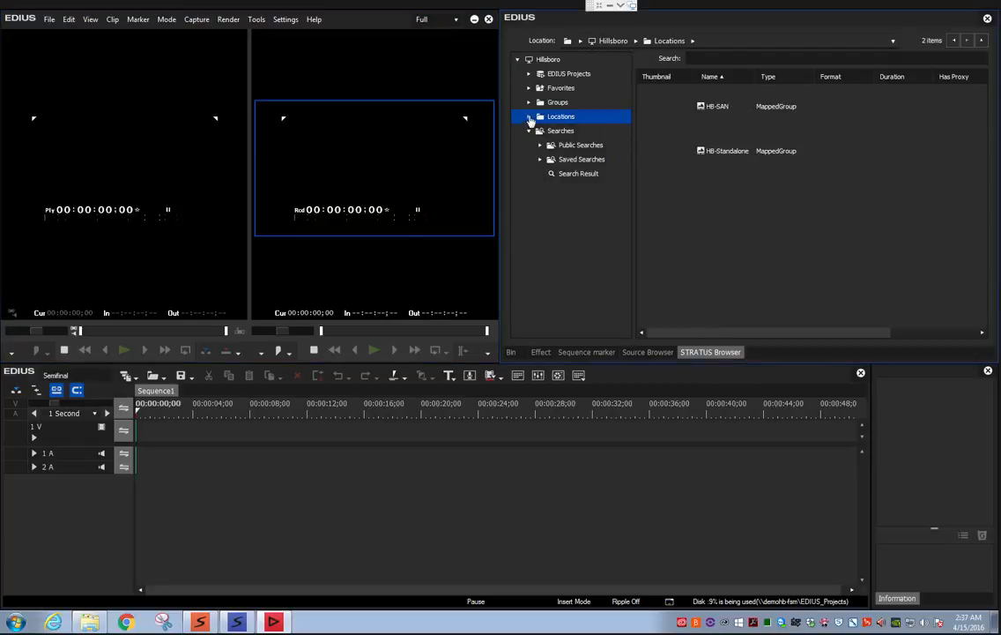
left_click(529, 118)
double_click(538, 130)
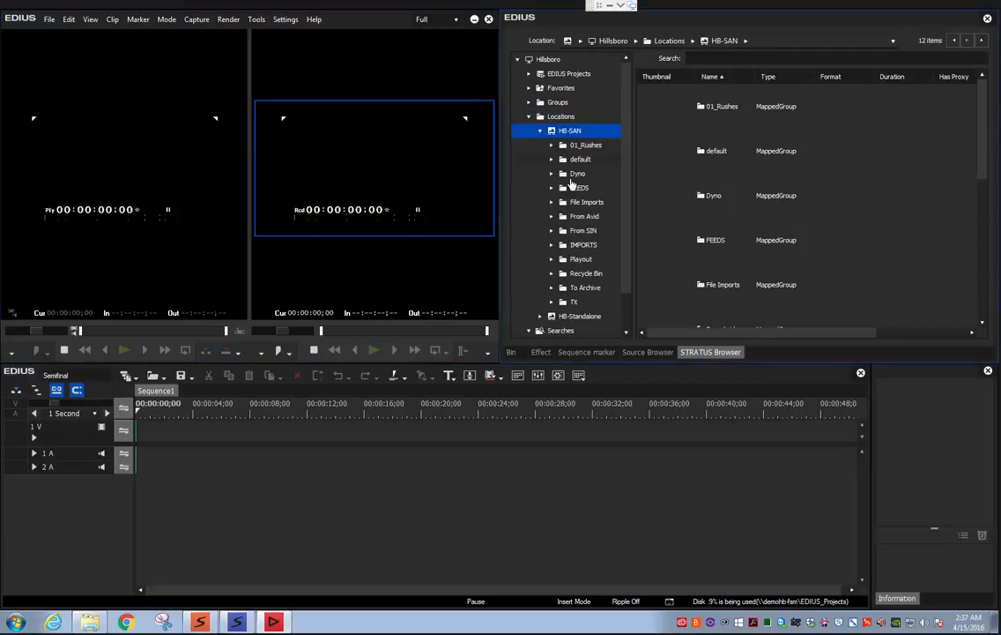
left_click(582, 245)
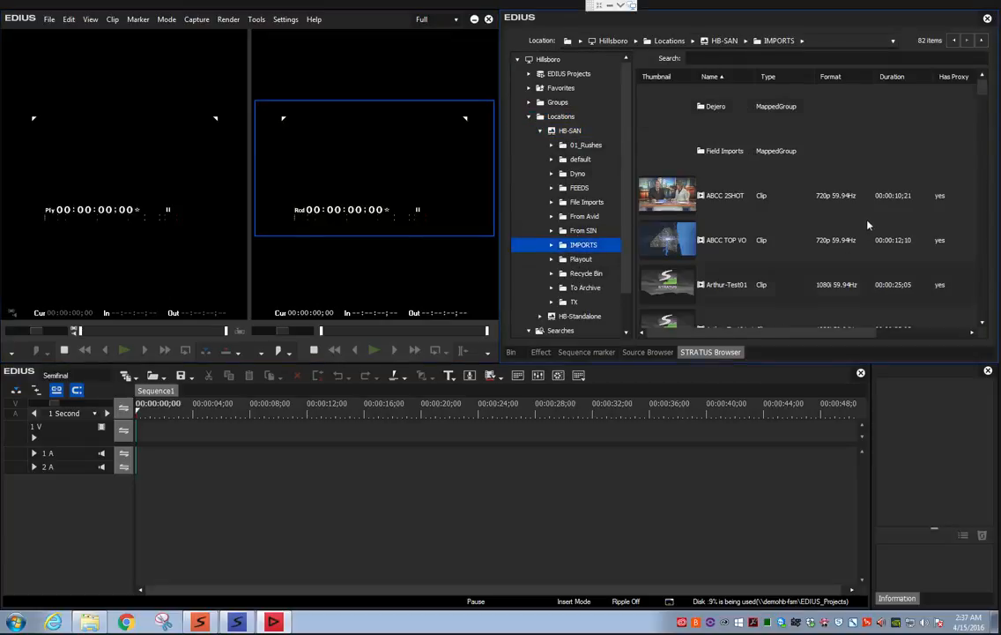
left_click(829, 231)
scroll(831, 224, "down", 1)
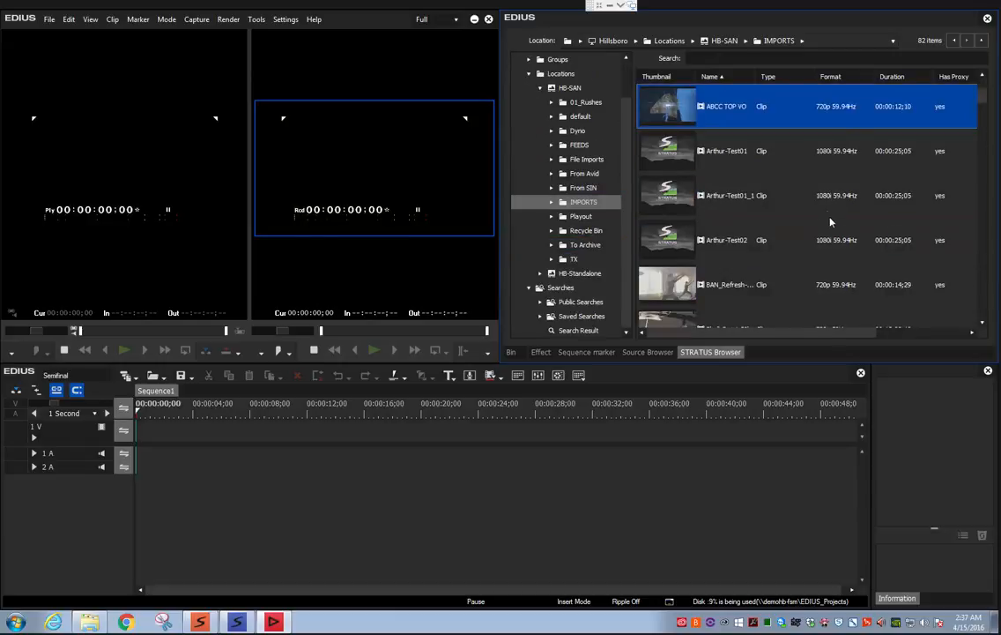
Step: Search the STRATUS assets for "basket"
left_click(694, 60)
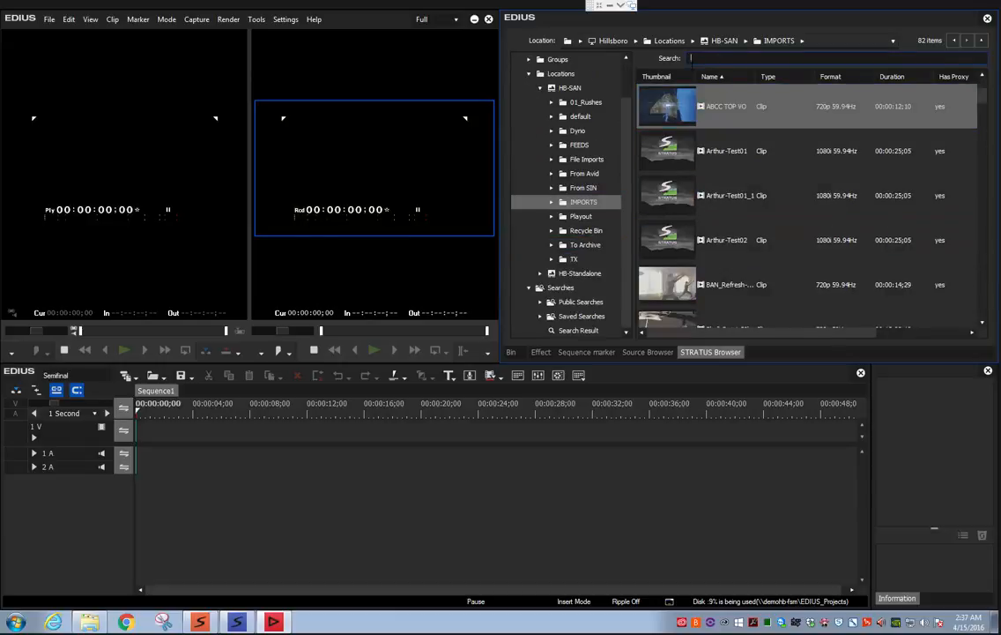
type("basket")
key("Return")
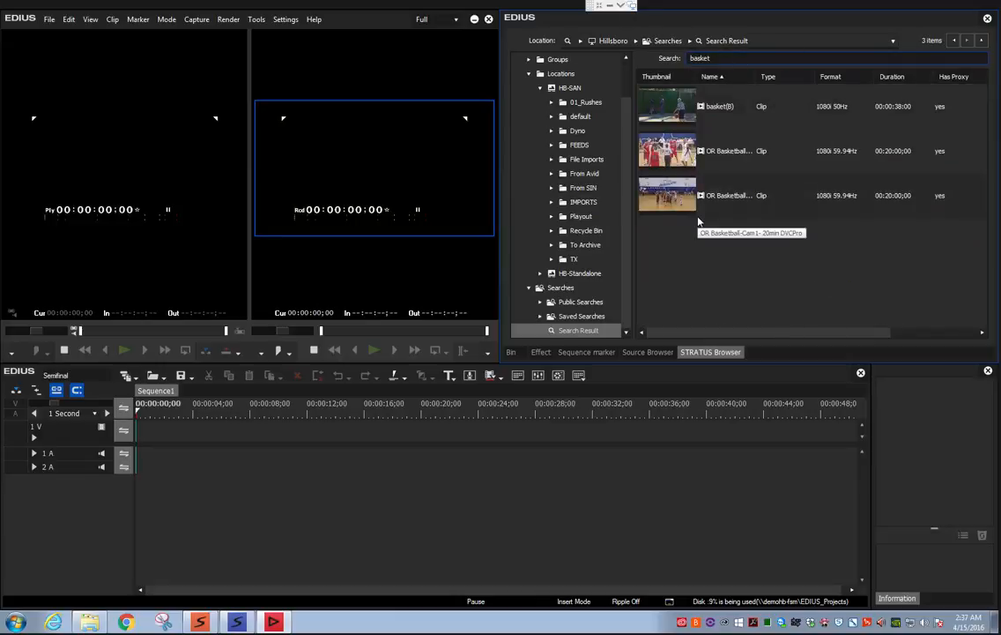
scroll(560, 97, "up", 1)
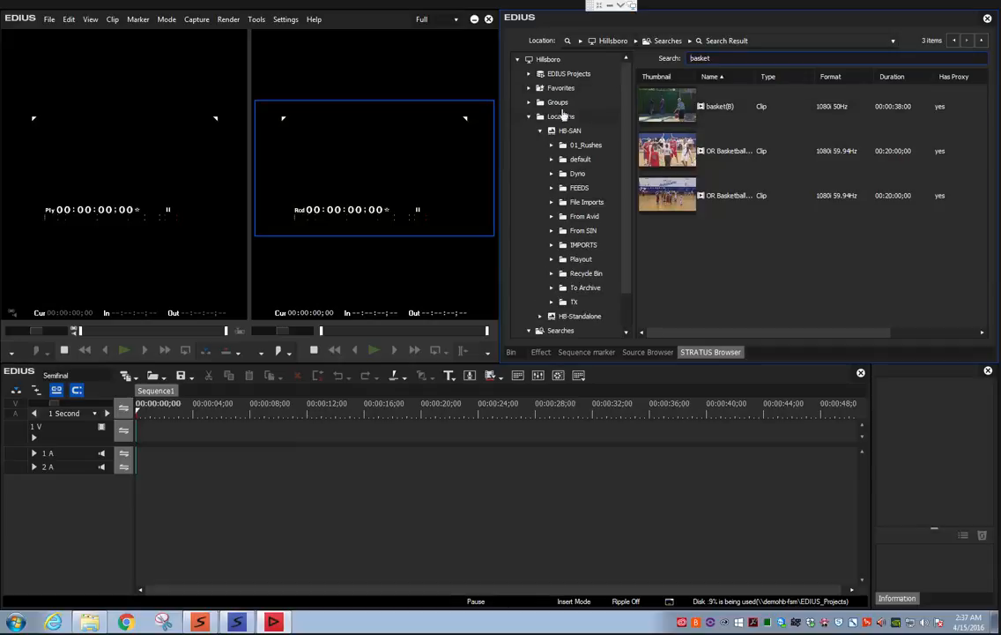
Step: Look through the contents of Favorites, Groups and the HB-SAN location in the STRATUS Browser
left_click(561, 88)
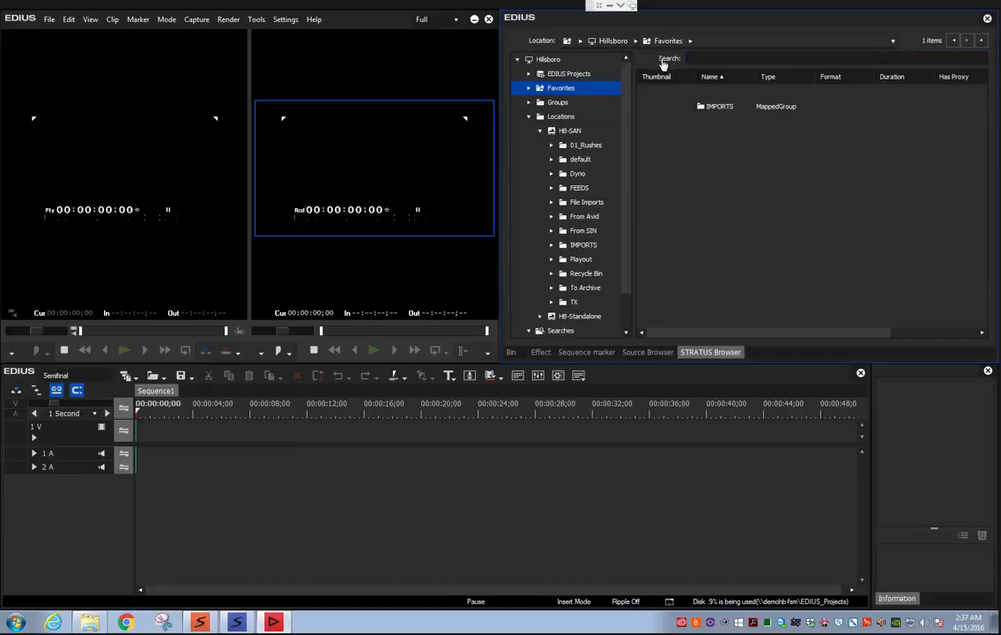
left_click(559, 104)
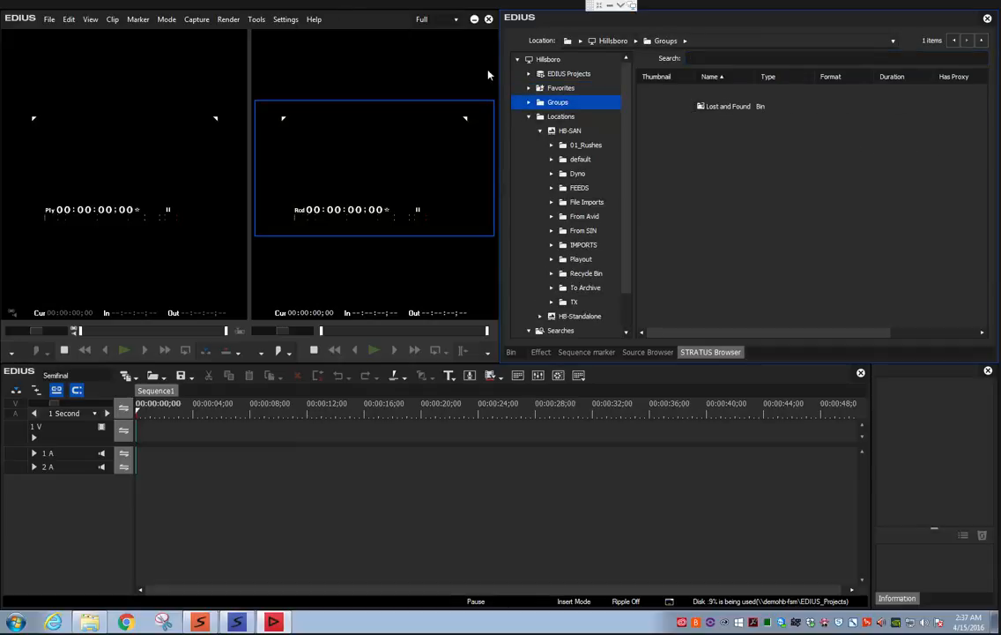
left_click(569, 130)
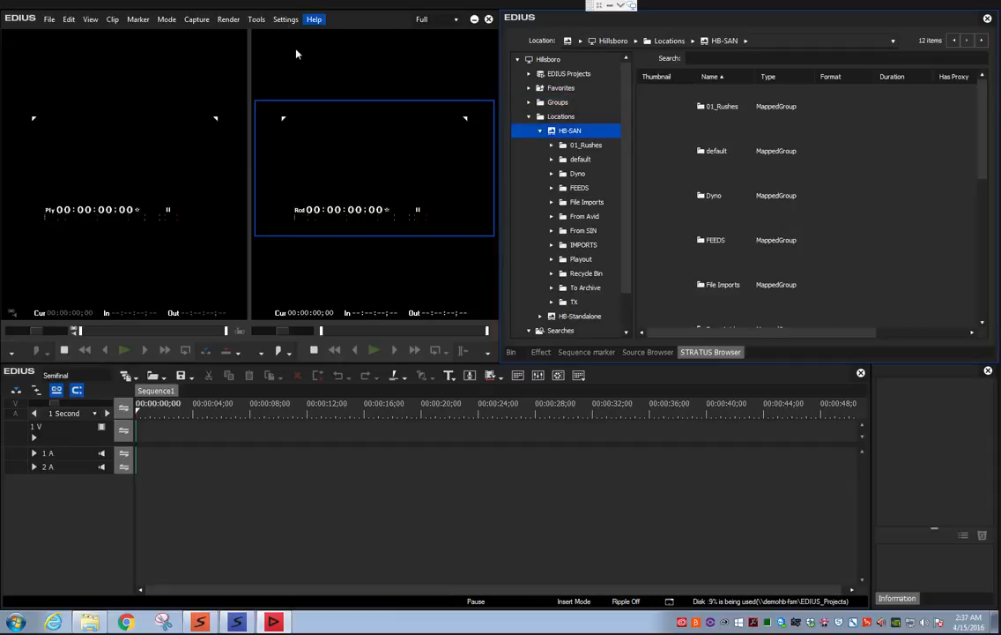
Step: Check the STRATUS asset browser option under System Integration in the system settings, leaving Use STRATUS Browser selected
left_click(285, 19)
left_click(300, 36)
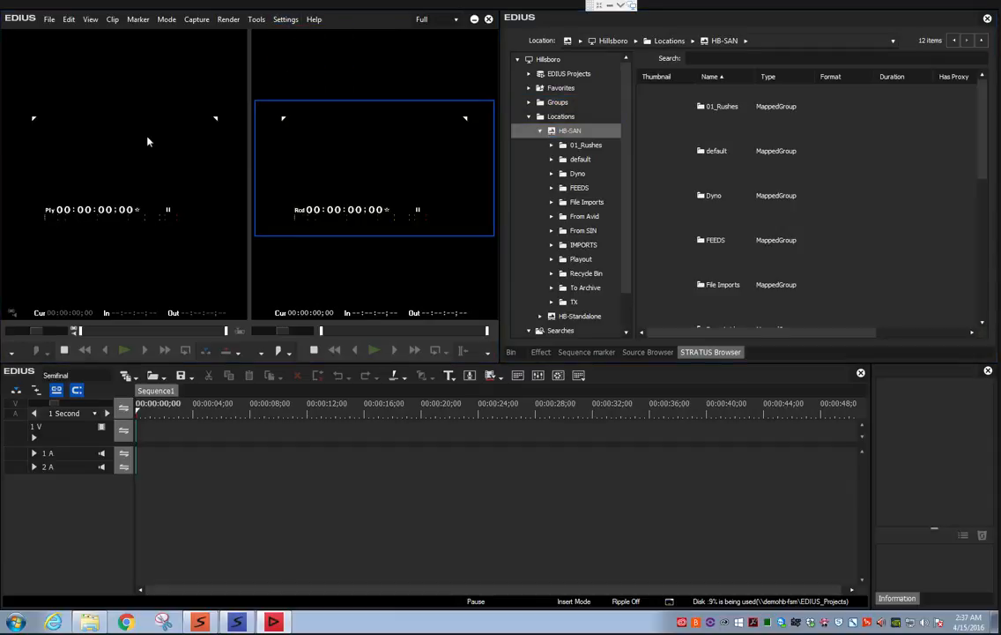
left_click(74, 122)
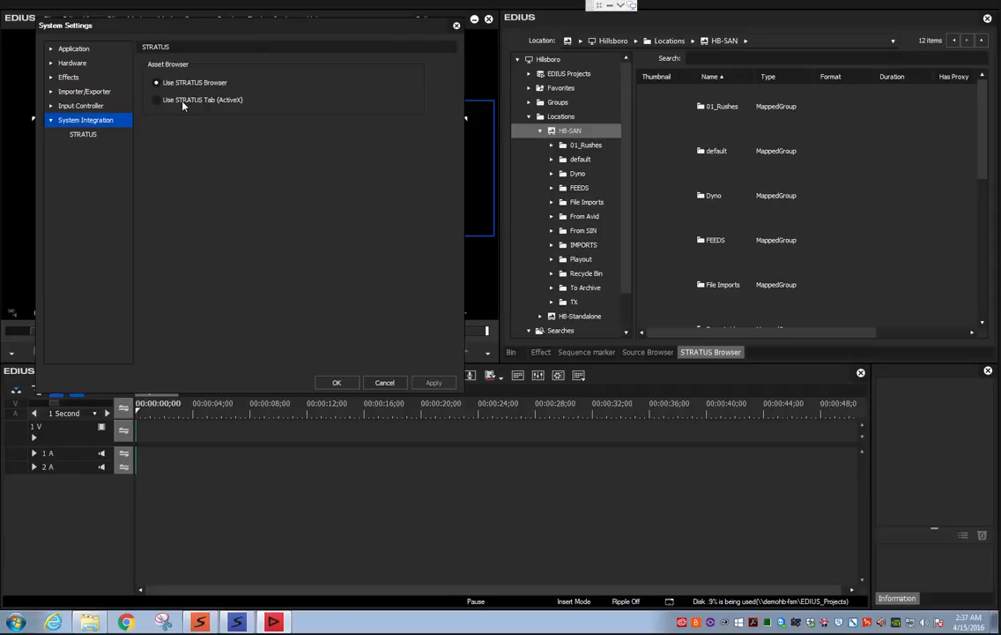
left_click(456, 26)
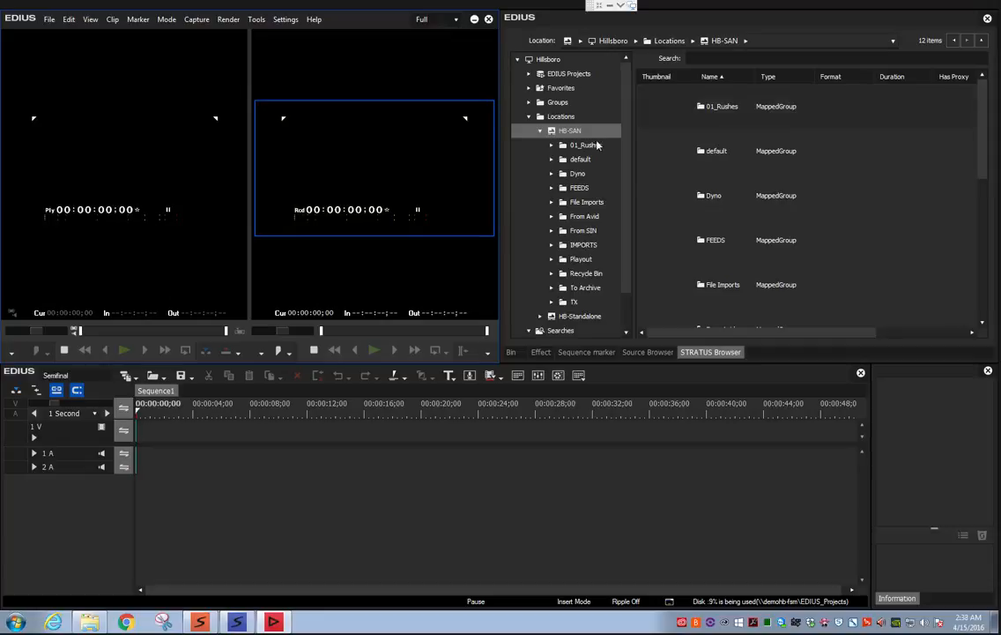
Step: Open the IMPORTS folder of HB-SAN and search the STRATUS assets for "basket"
left_click(577, 244)
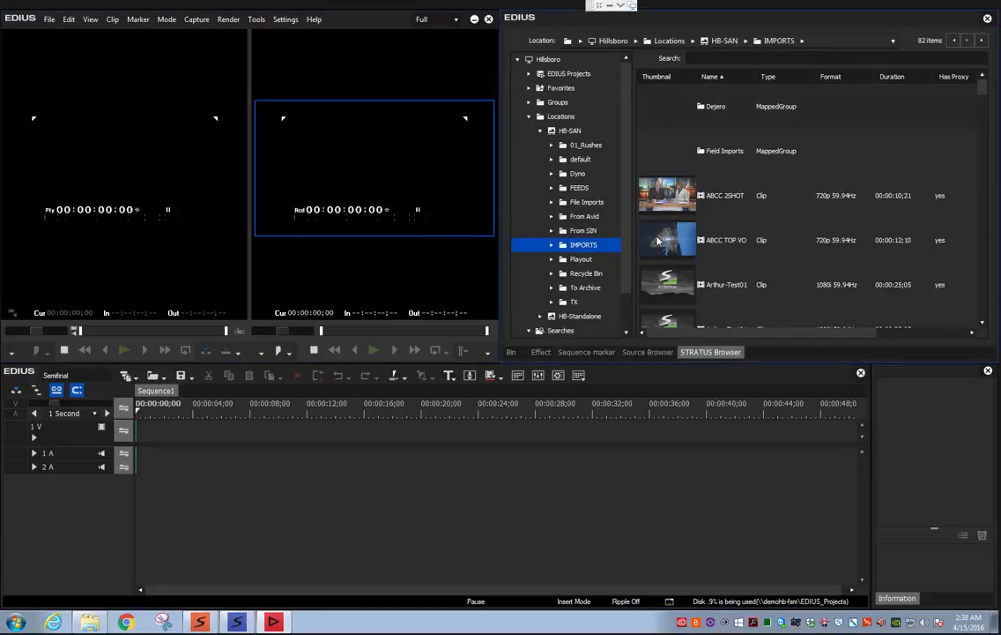
scroll(591, 278, "down", 1)
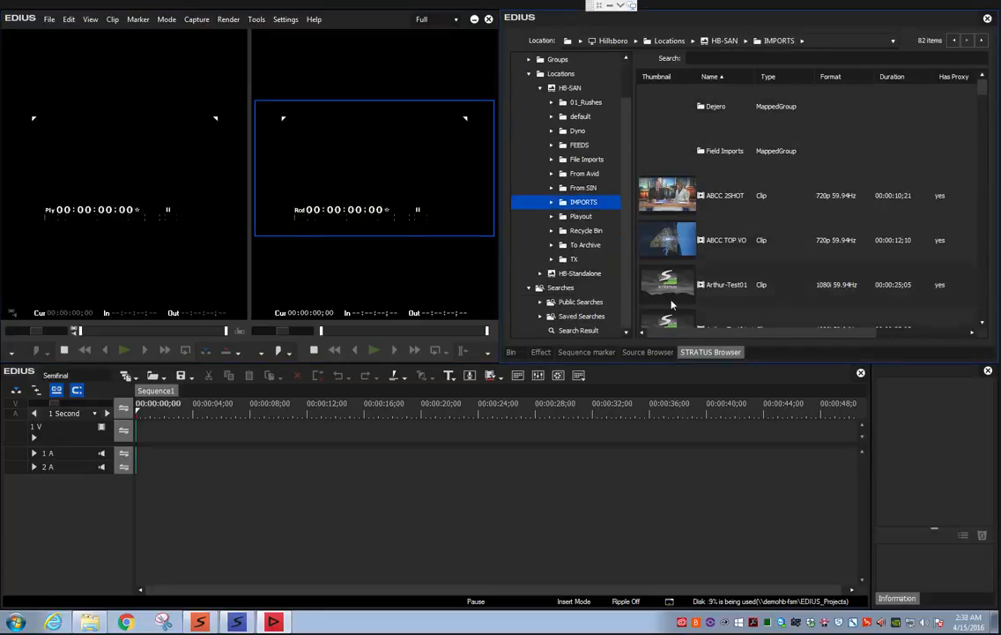
left_click(692, 58)
type("basket")
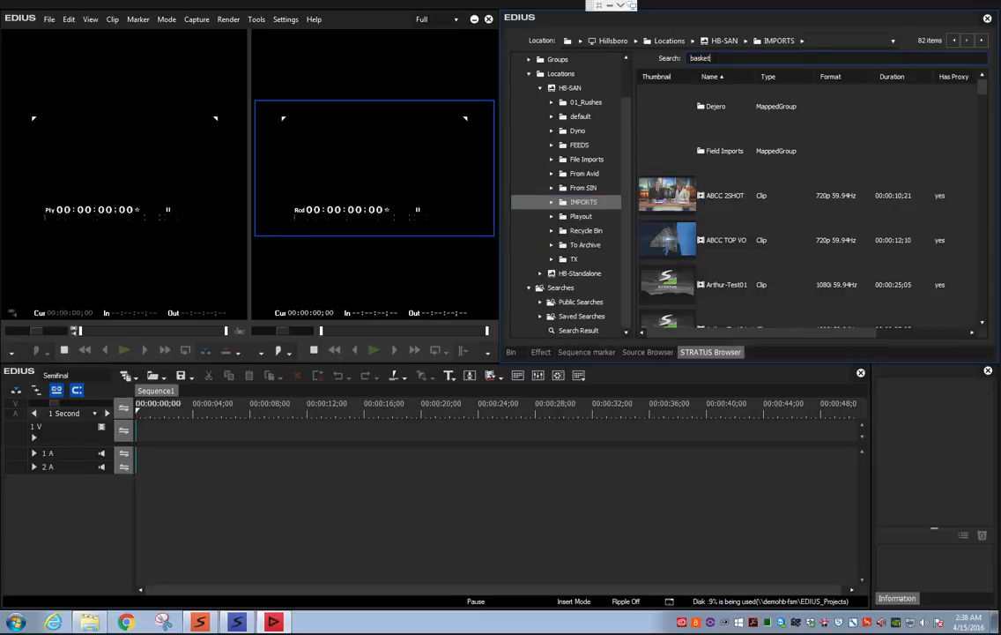
key("Return")
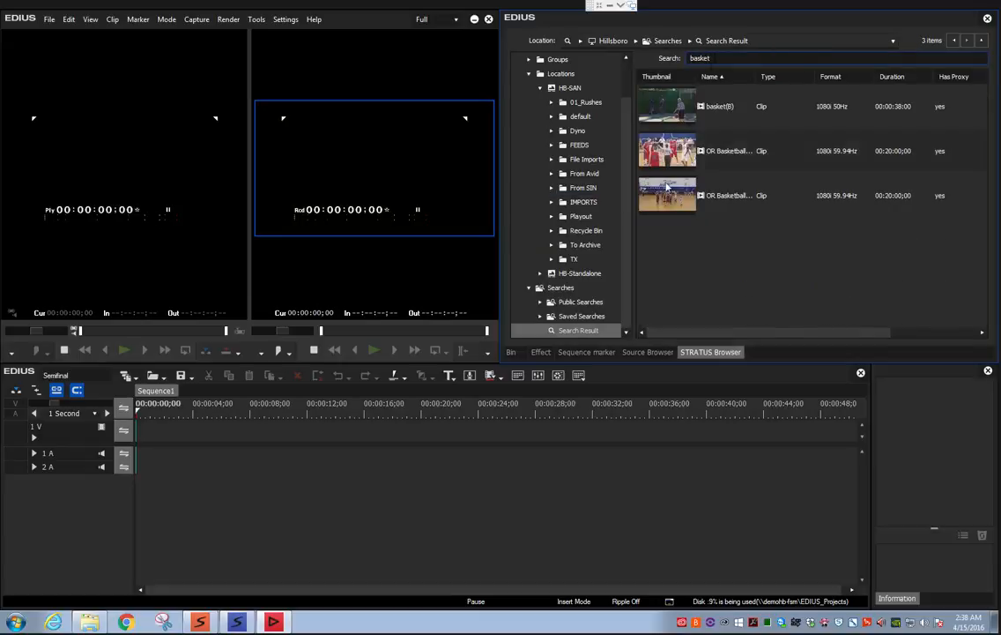
Step: Mark the OR Basketball Cam2 20min DVCPro clip from 00:16:09;28 to 00:20:39;26 and place that section at the start of the timeline
left_click_drag(668, 147, 108, 144)
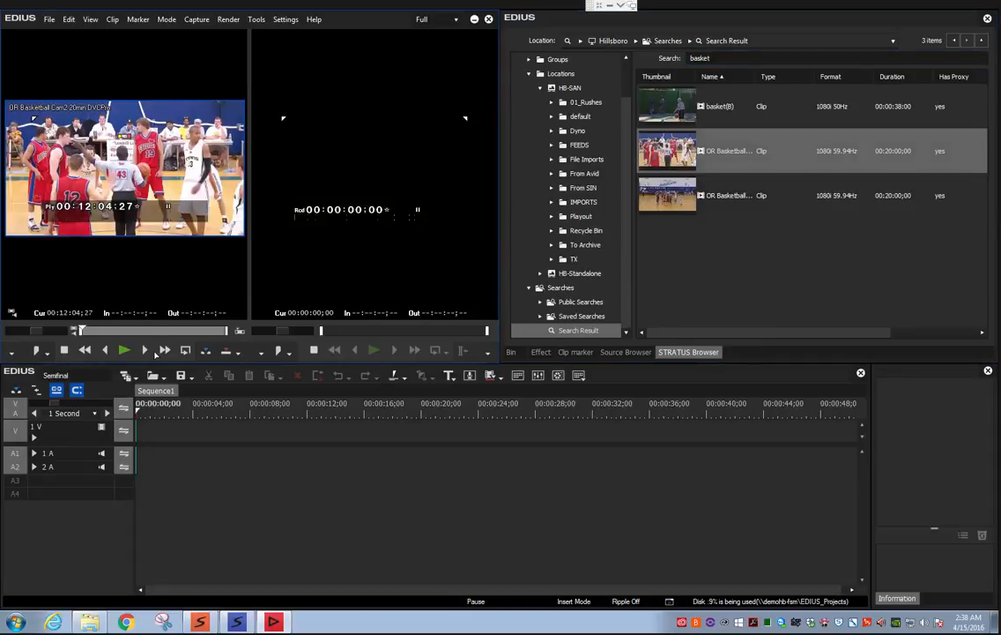
left_click(112, 332)
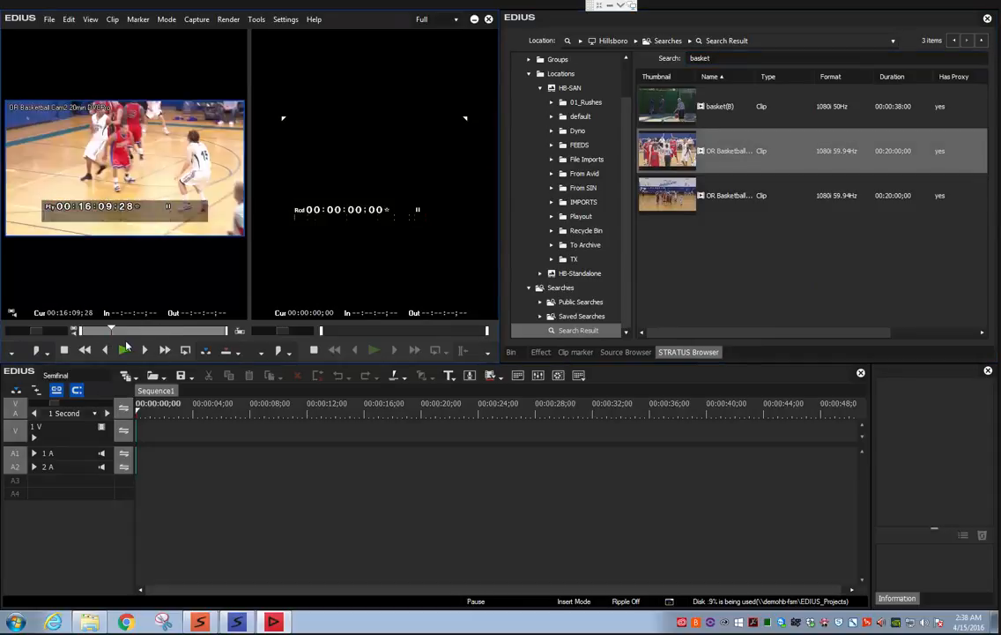
key("i")
left_click(144, 331)
key("o")
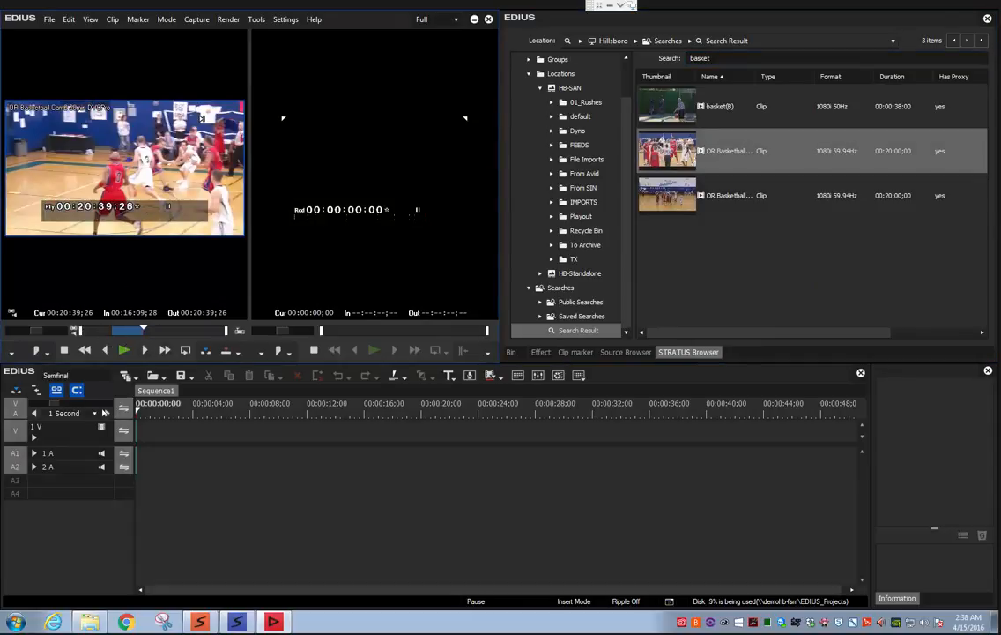
left_click_drag(147, 188, 132, 383)
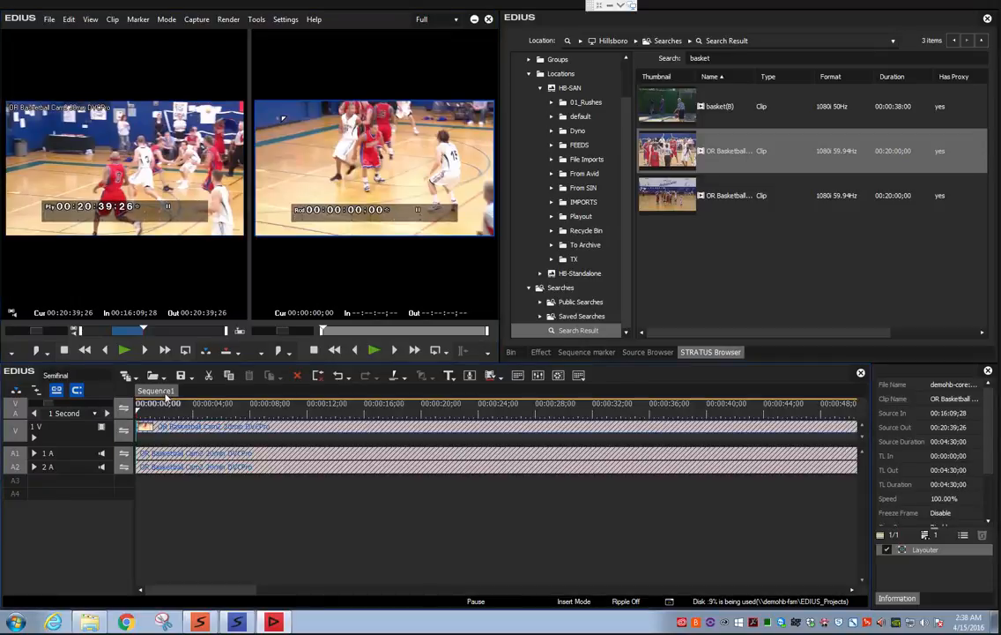
Step: Rename the current sequence to "Finals edit 1" in its sequence settings
right_click(164, 393)
left_click(176, 429)
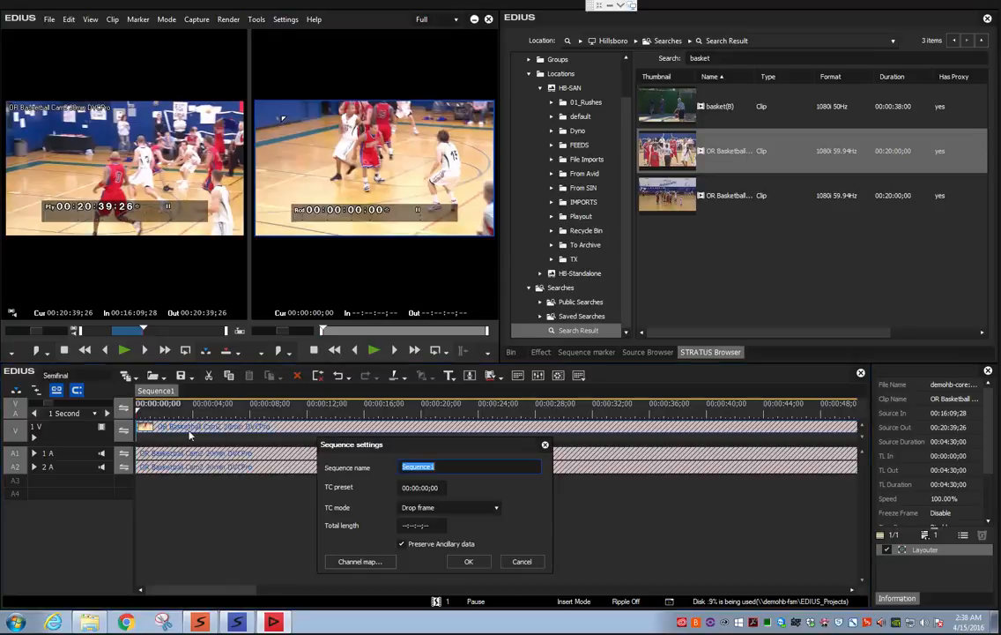
type("Fin")
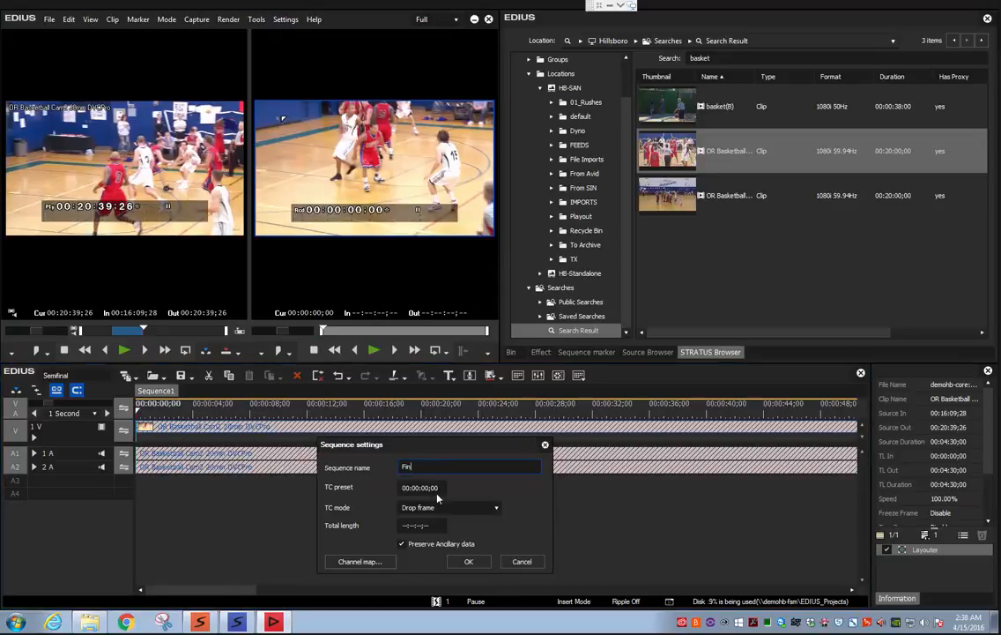
type("als edit 1")
key("Return")
left_click(400, 491)
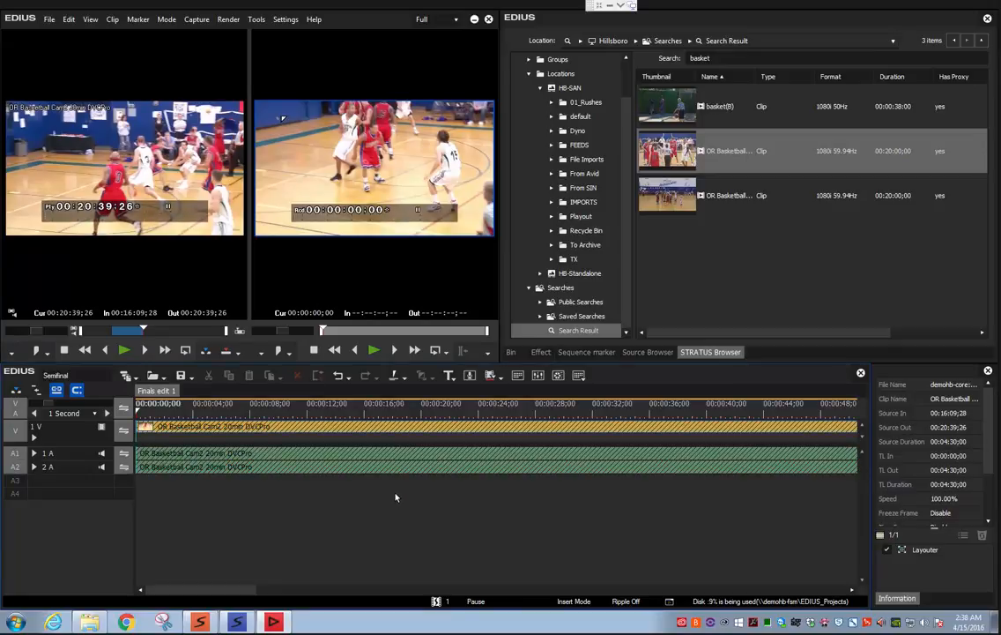
Step: Switch to GV STRATUS and view the contents of the Semifinal project under EDIUS Projects
left_click(175, 188)
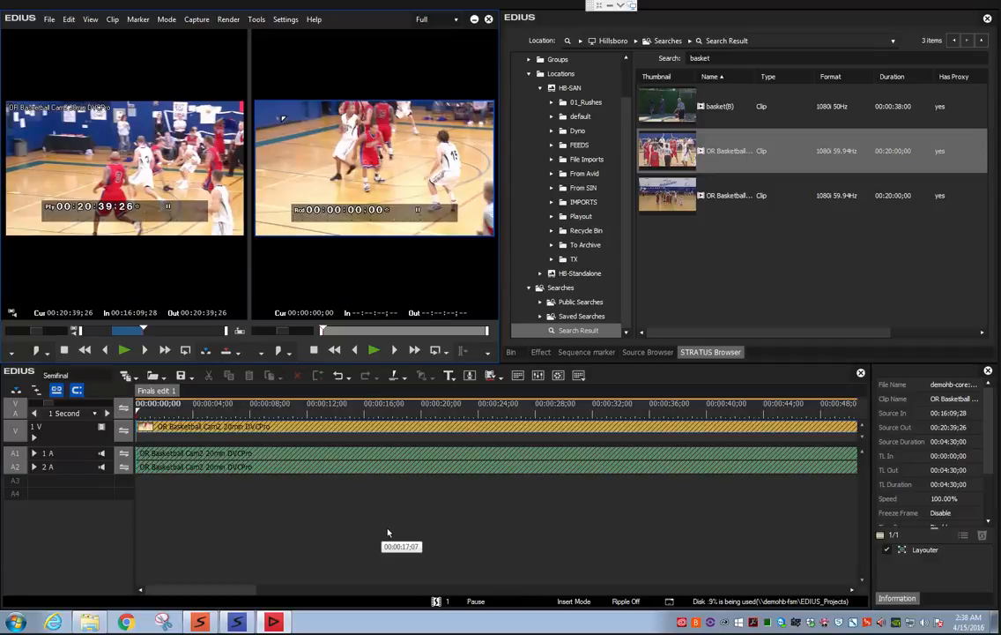
left_click(248, 624)
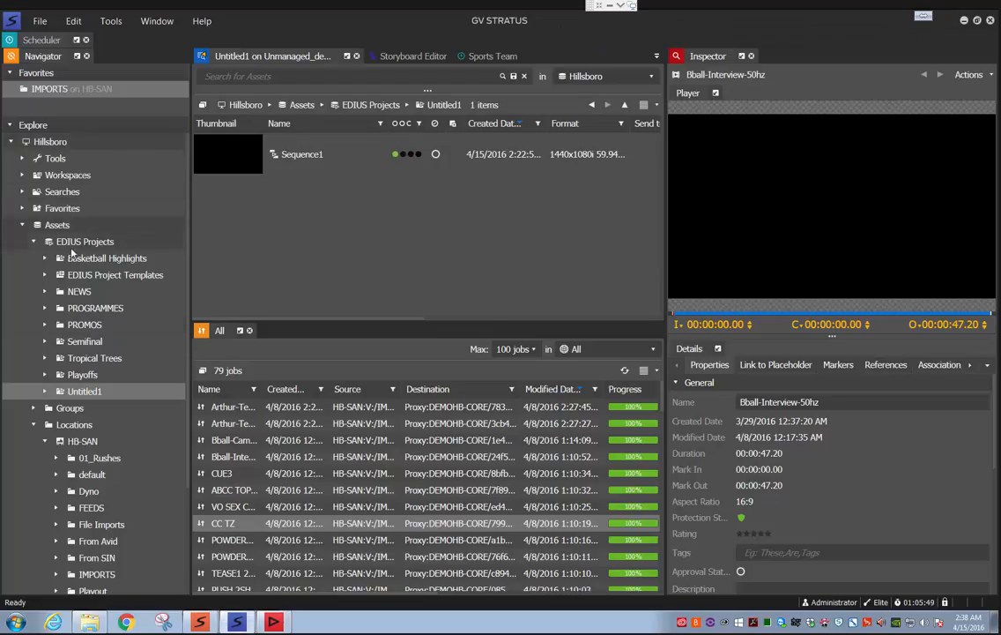
left_click(71, 243)
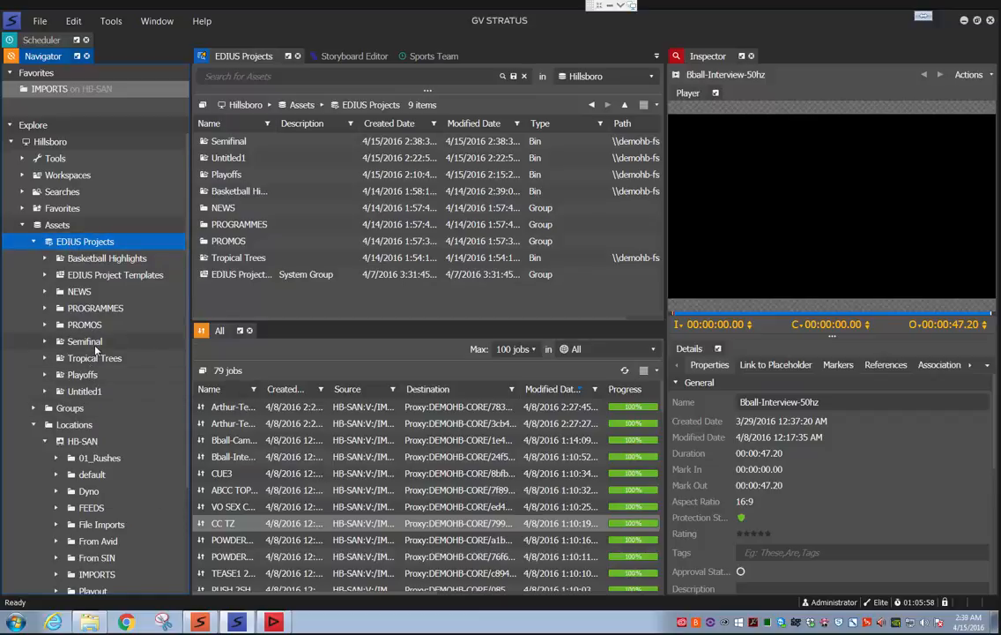
left_click(84, 341)
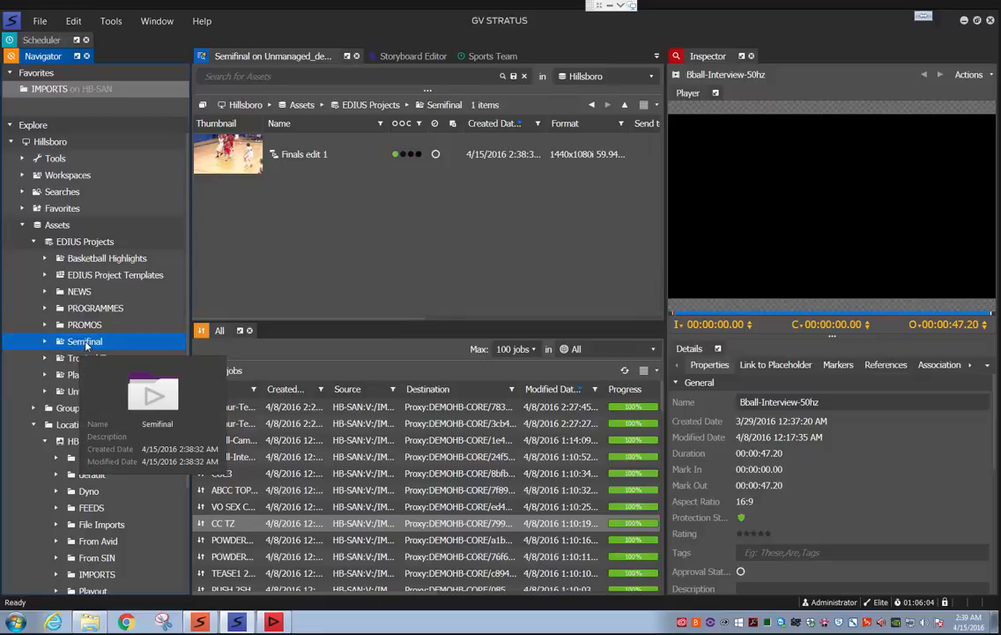
Step: Examine the properties and references of the Finals edit 1 sequence, and open its referenced basketball clip in the Inspector
left_click(238, 168)
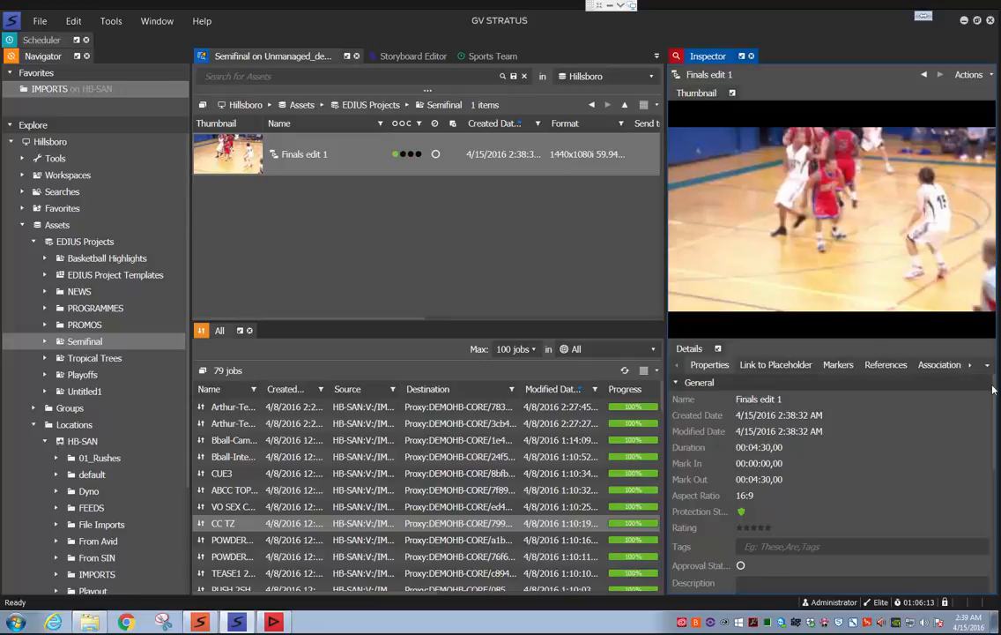
scroll(995, 432, "down", 5)
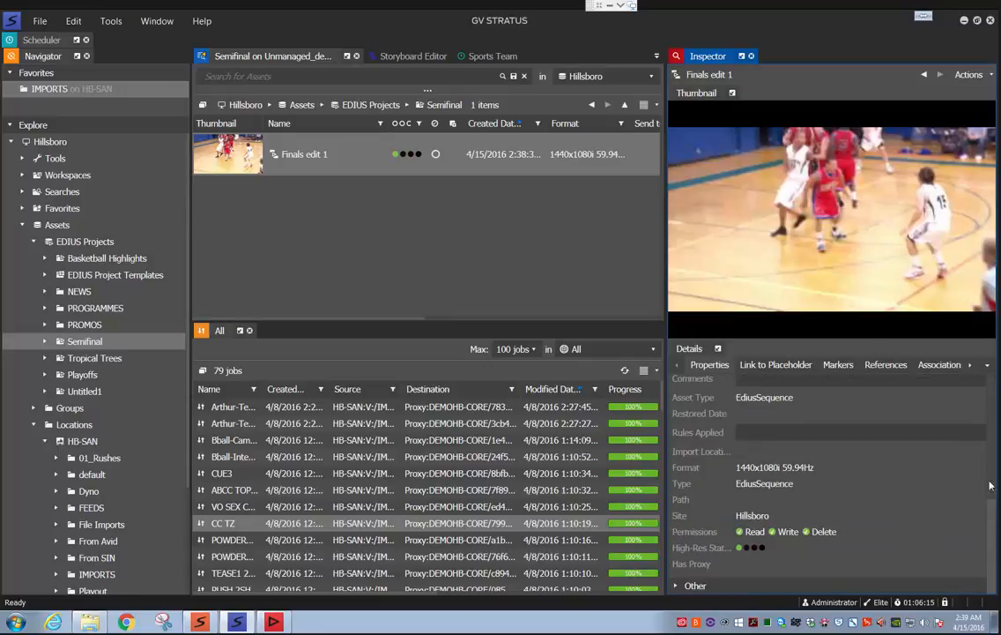
scroll(983, 419, "up", 2)
scroll(982, 419, "up", 3)
scroll(987, 494, "down", 6)
scroll(861, 502, "up", 5)
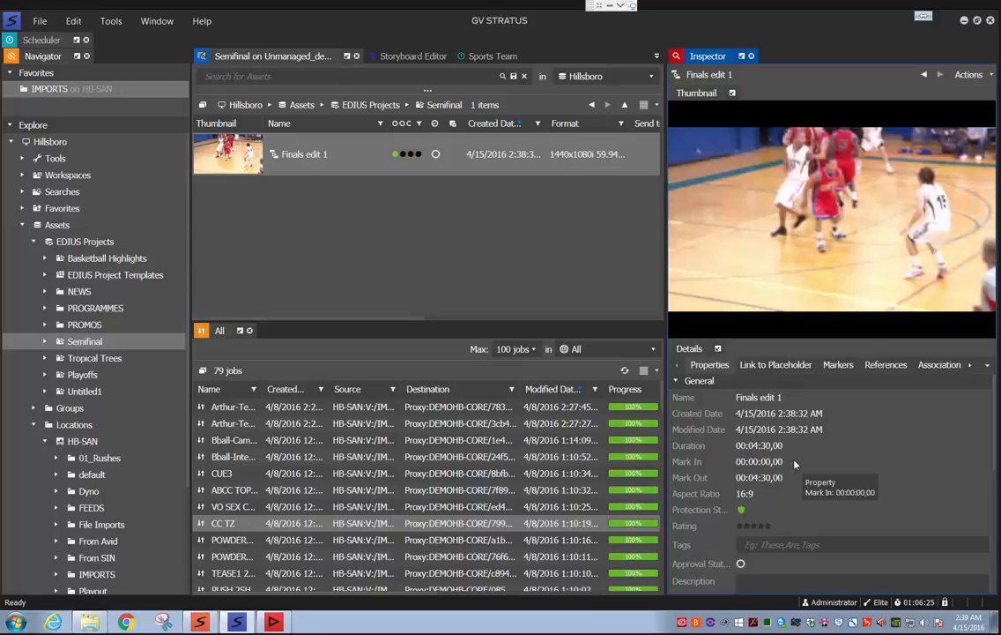
left_click(883, 365)
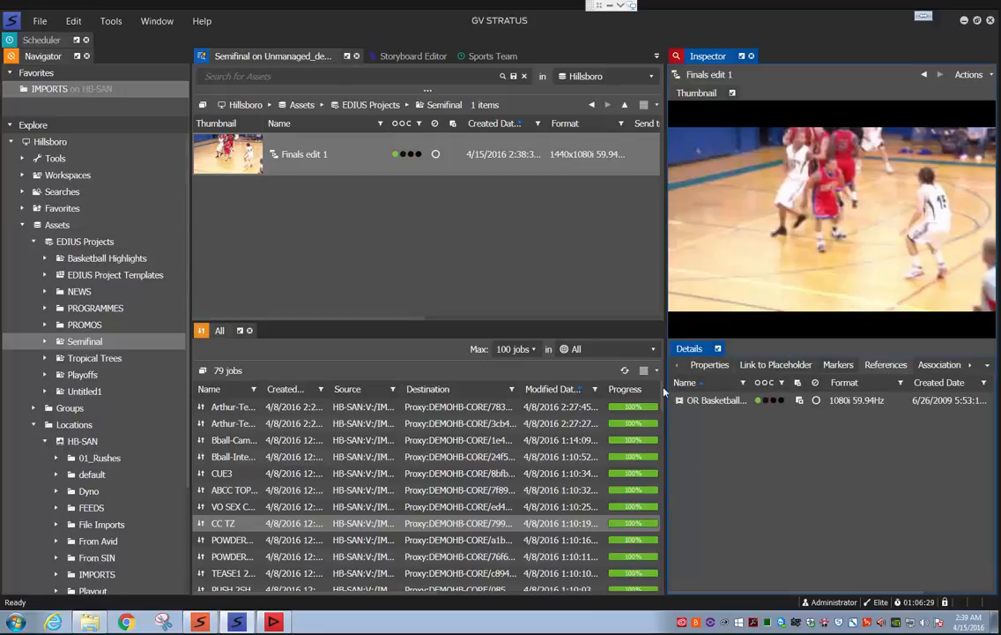
double_click(710, 400)
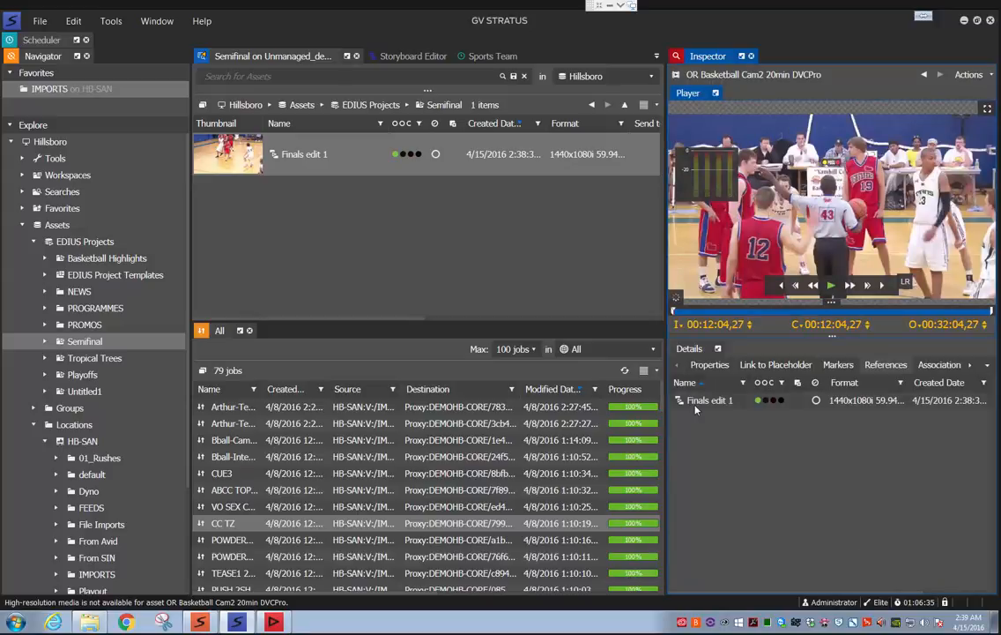
Step: Switch back to EDIUS and create a new sequence in the project's root bin
left_click(274, 622)
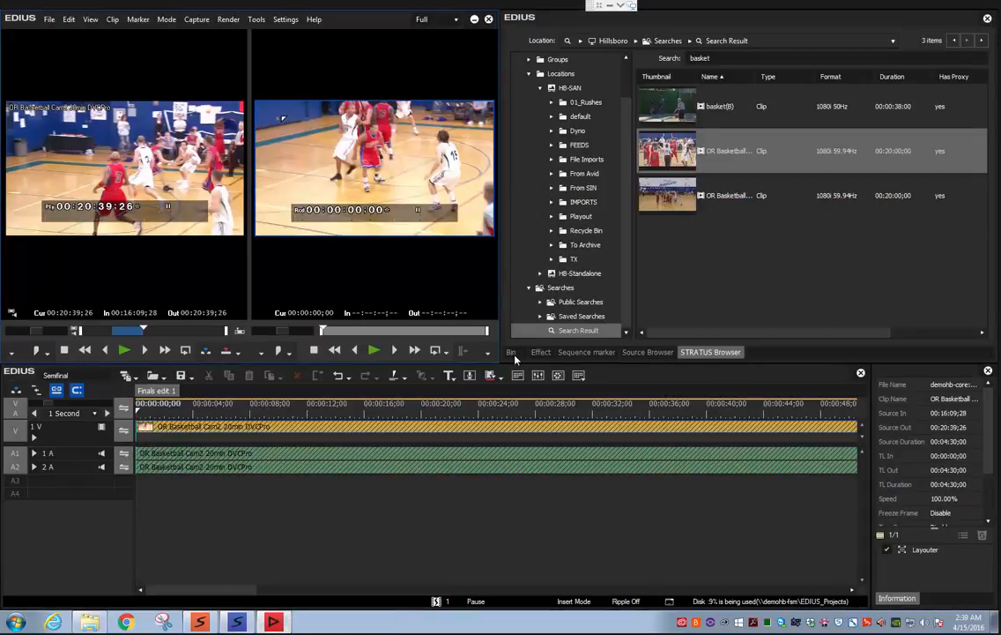
left_click(511, 351)
right_click(712, 184)
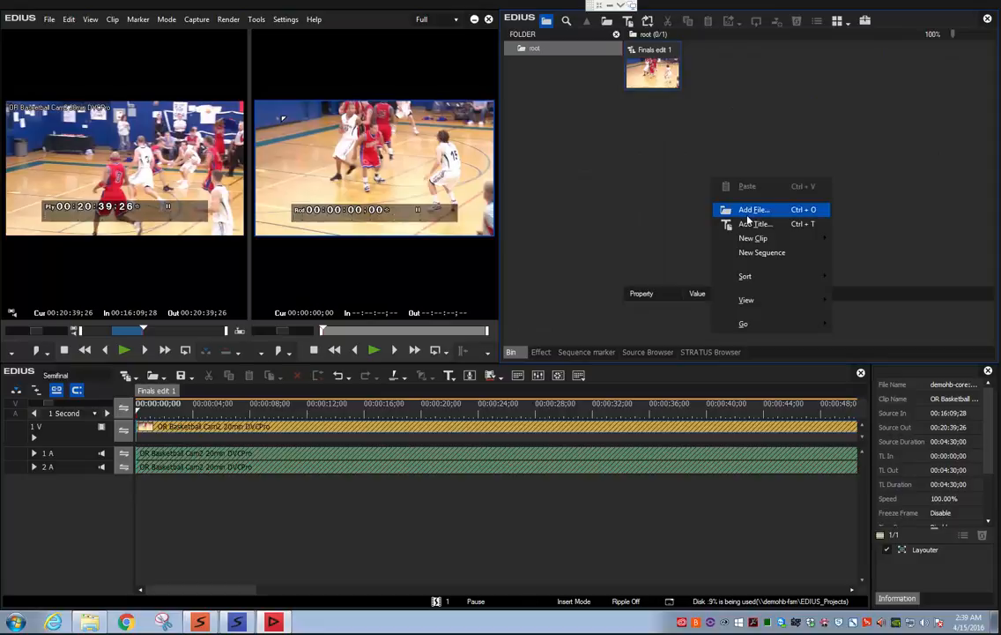
left_click(758, 252)
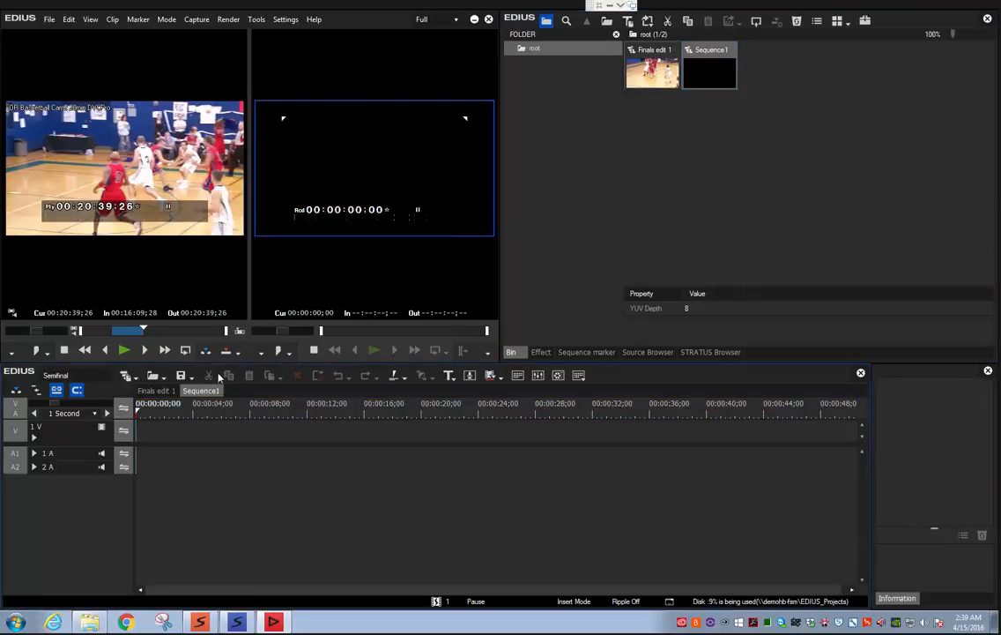
Step: Rename the new sequence to "Fianls Edit 23" in its sequence settings
right_click(211, 398)
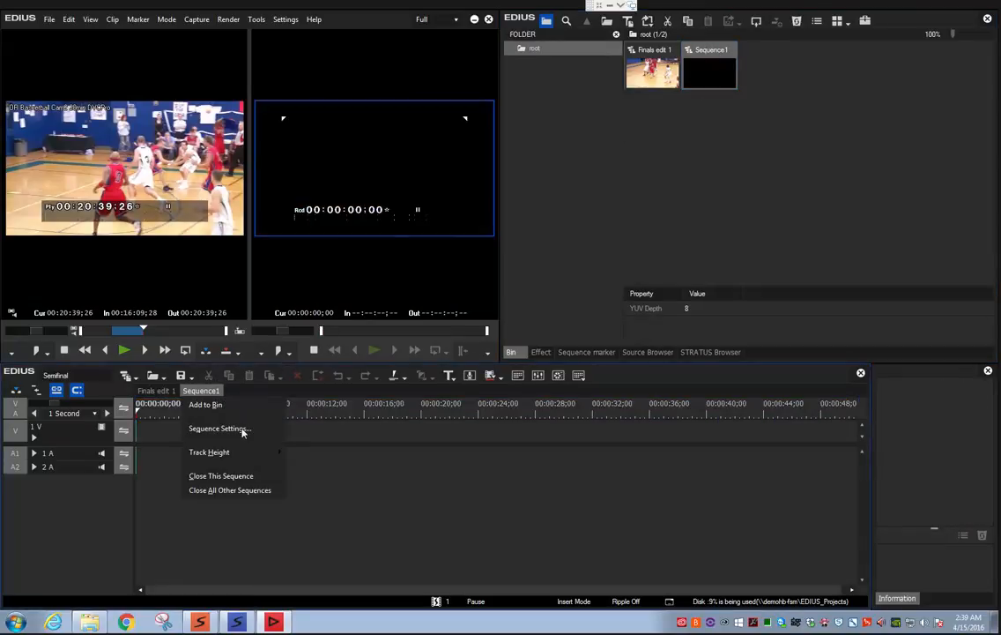
left_click(216, 427)
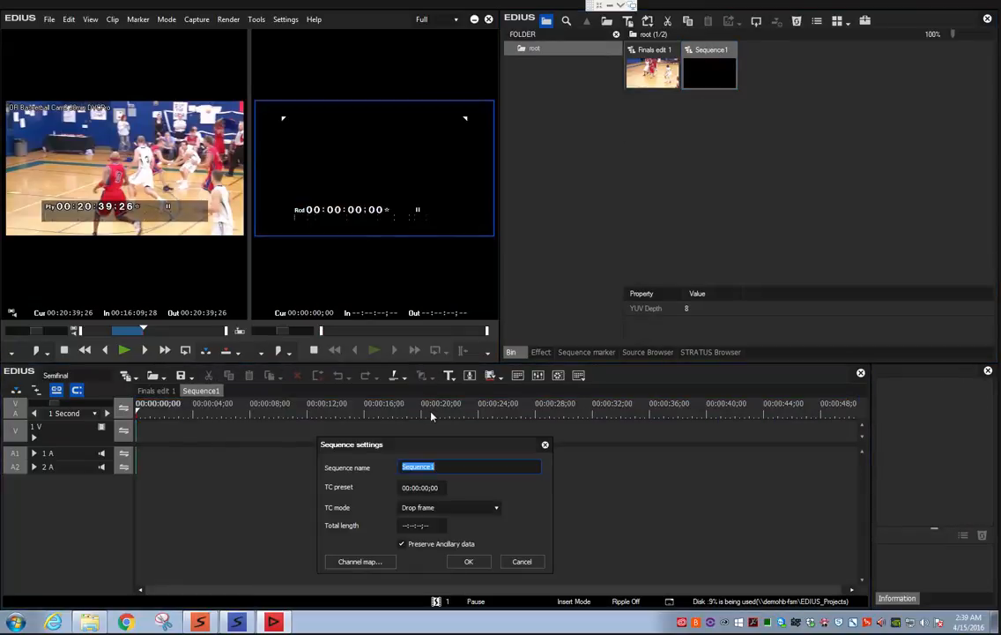
type("Fianls Edit 23")
key("Return")
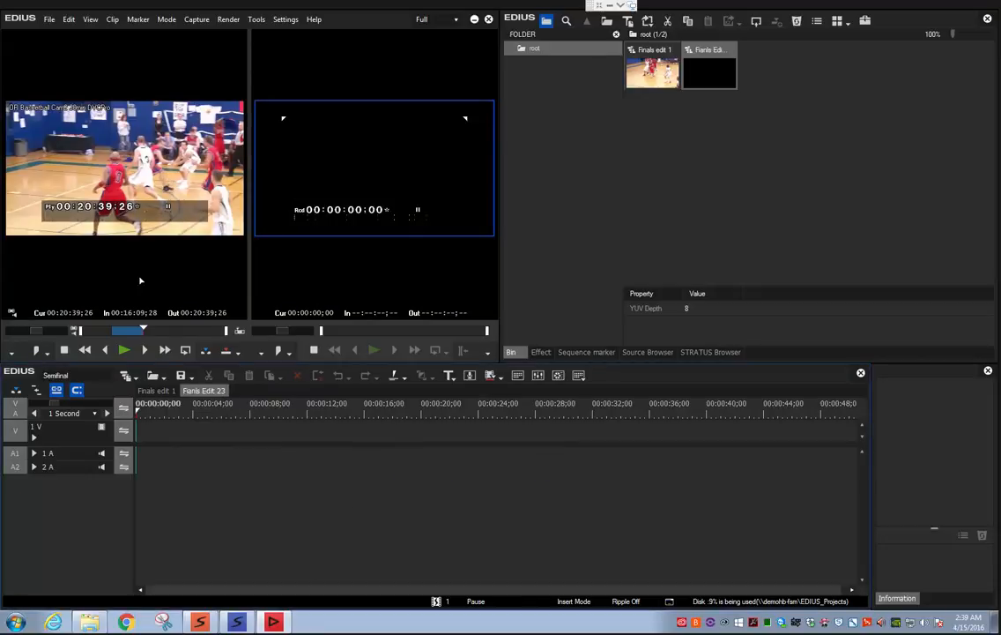
Step: Add the marked section of the basketball clip to the start of the Fianls Edit 23 timeline and save the project
left_click_drag(167, 157, 228, 544)
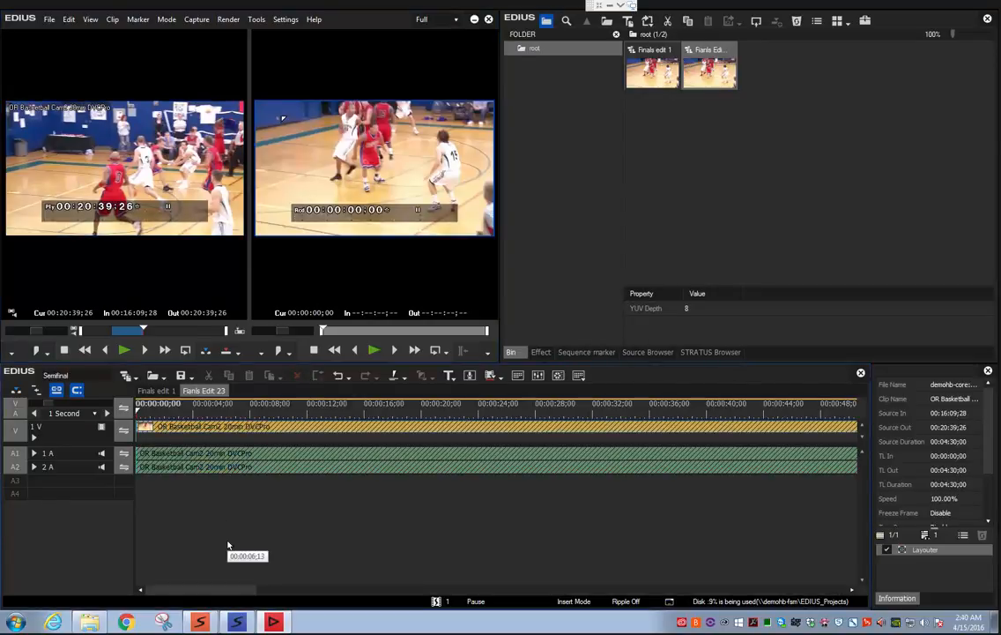
key("ctrl+s")
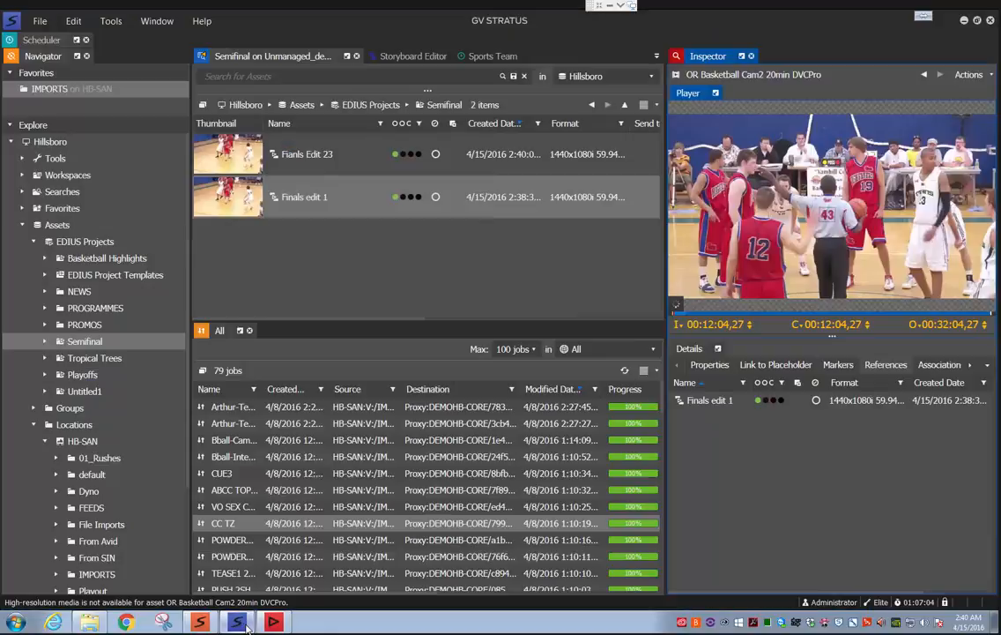
Step: Switch to GV STRATUS and select the Fianls Edit 23 sequence in the Semifinal project
left_click(244, 622)
left_click(332, 155)
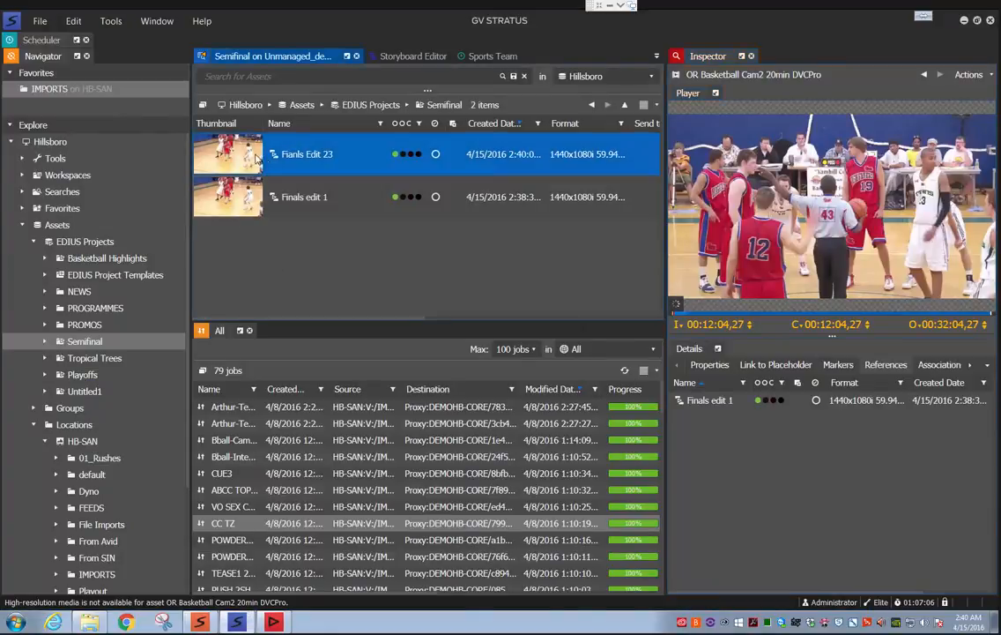
Step: Switch back to EDIUS, rename the Fianls Edit 23 sequence to "Finals Edit 2" in its sequence settings, and save the project
double_click(339, 159)
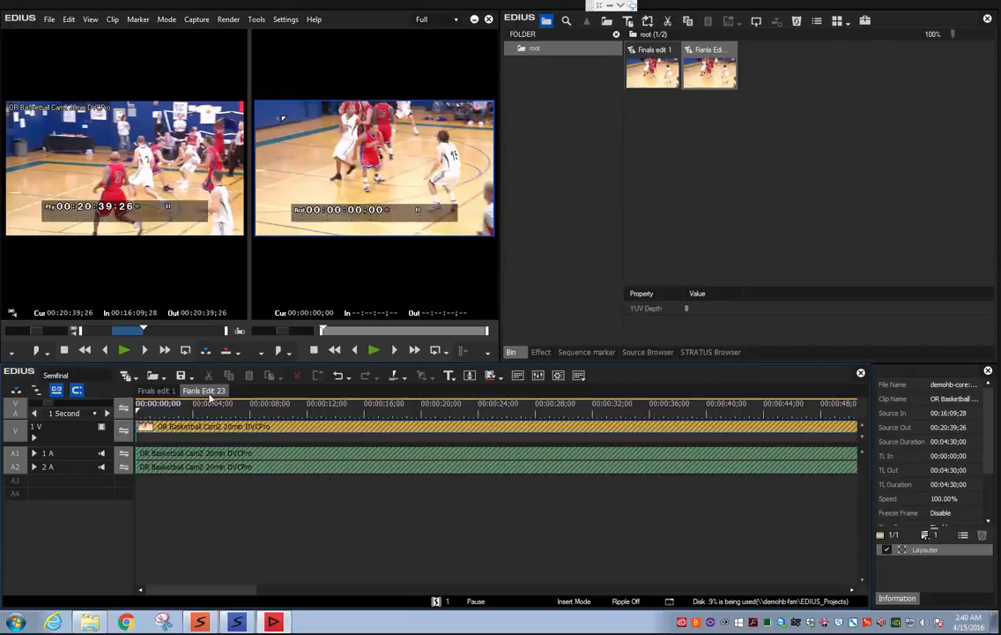
right_click(205, 391)
left_click(225, 426)
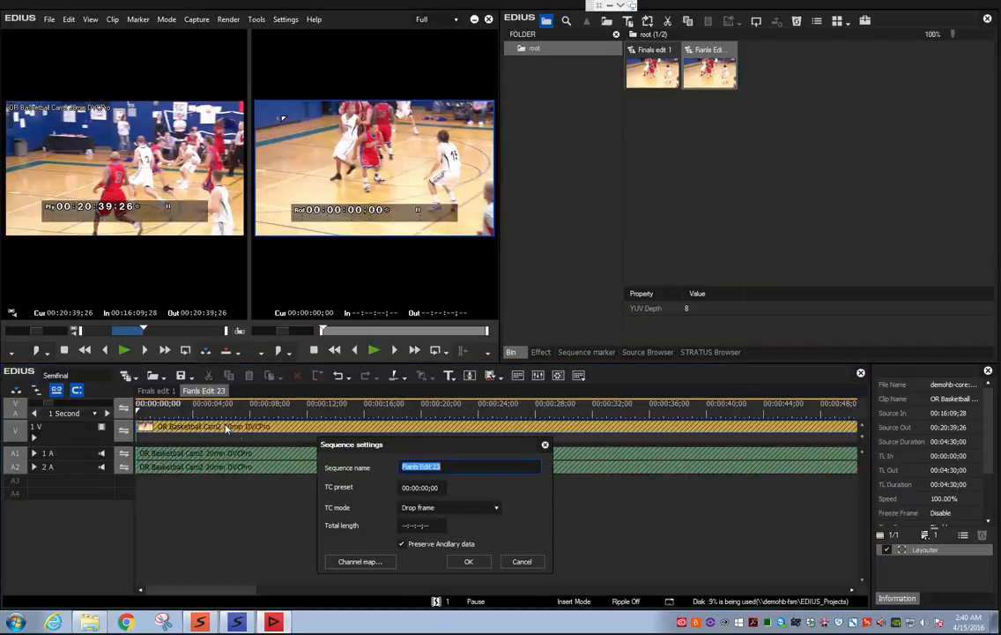
left_click(405, 466)
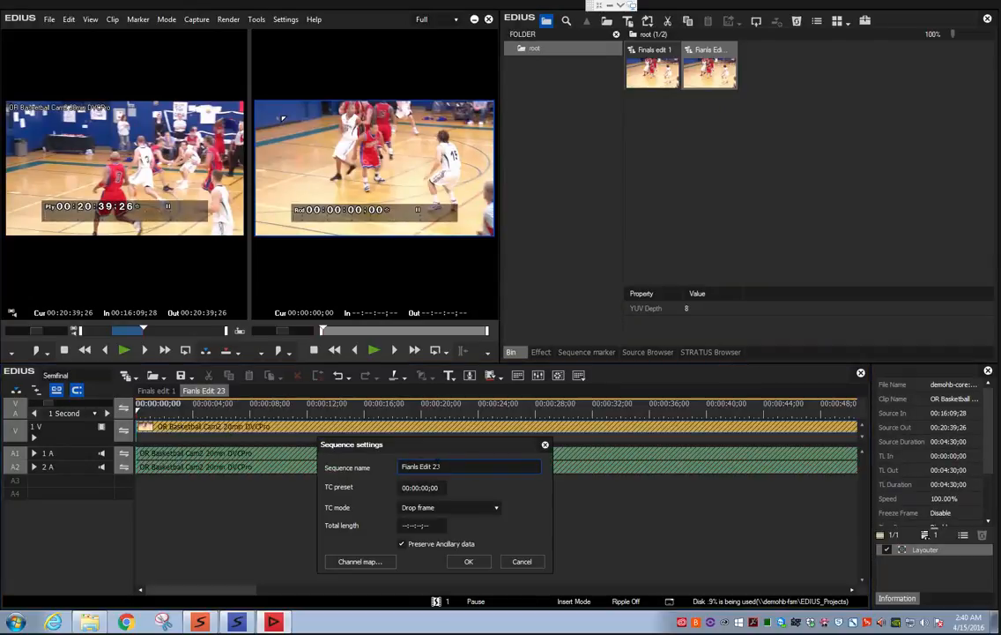
key("Delete")
type("a")
left_click(456, 560)
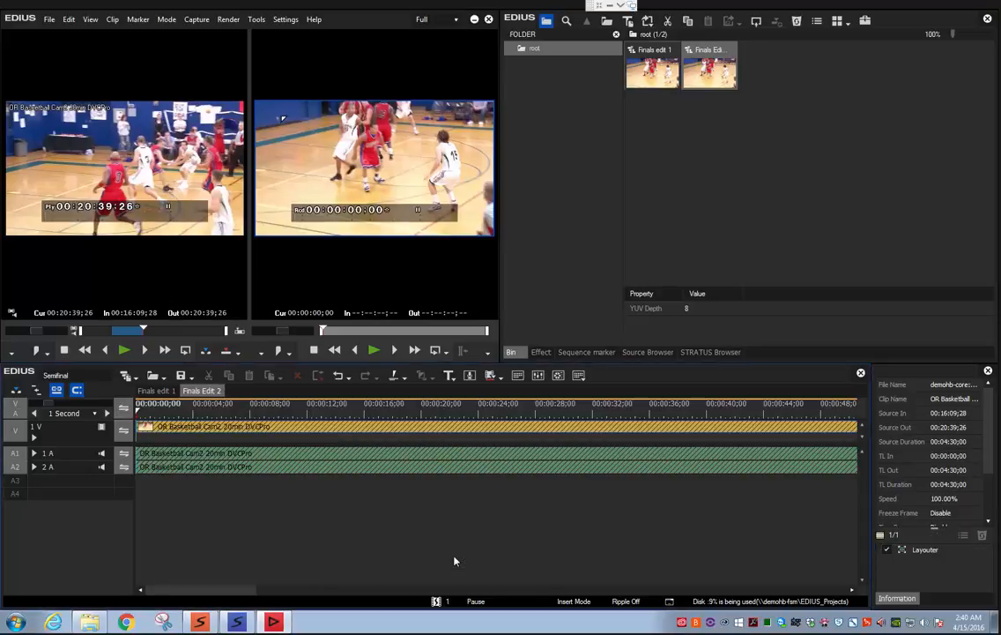
key("ctrl+s")
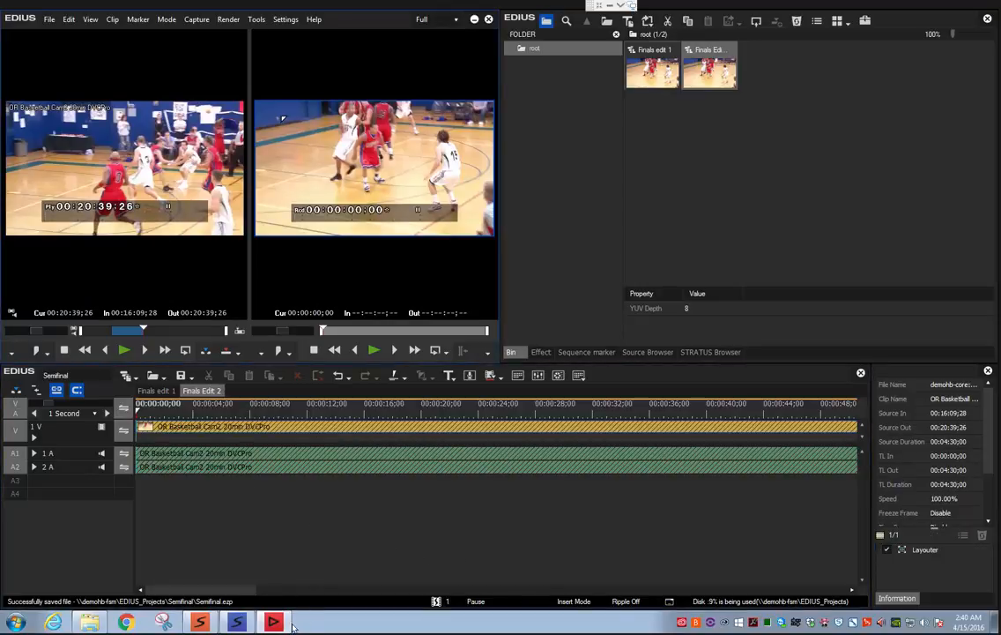
Step: Switch to GV STRATUS and inspect the Finals edit 1 and Finals Edit 2 sequences in the Semifinal project
left_click(242, 623)
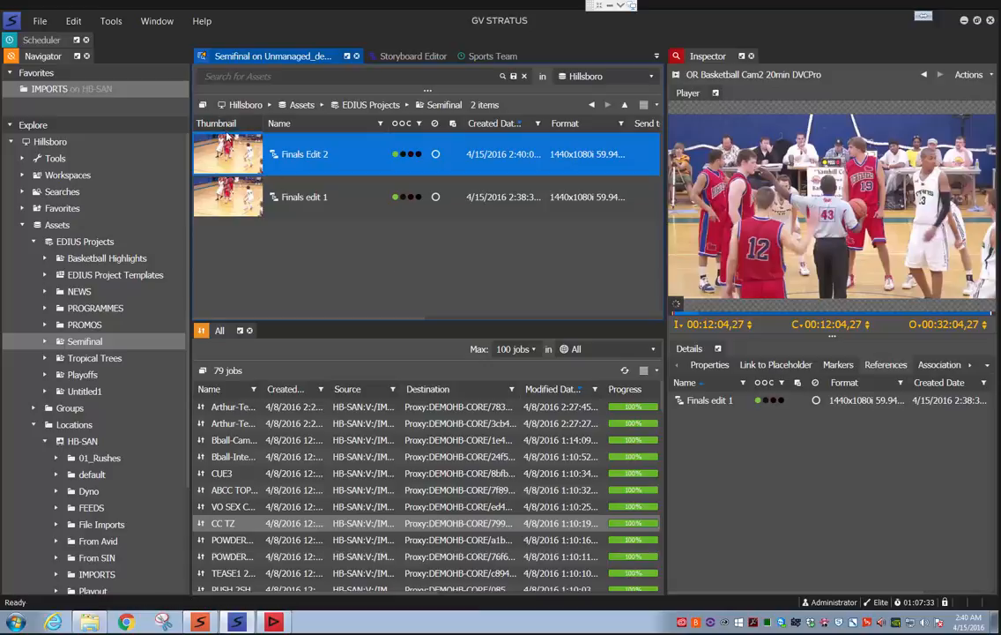
left_click(210, 193)
left_click(222, 160)
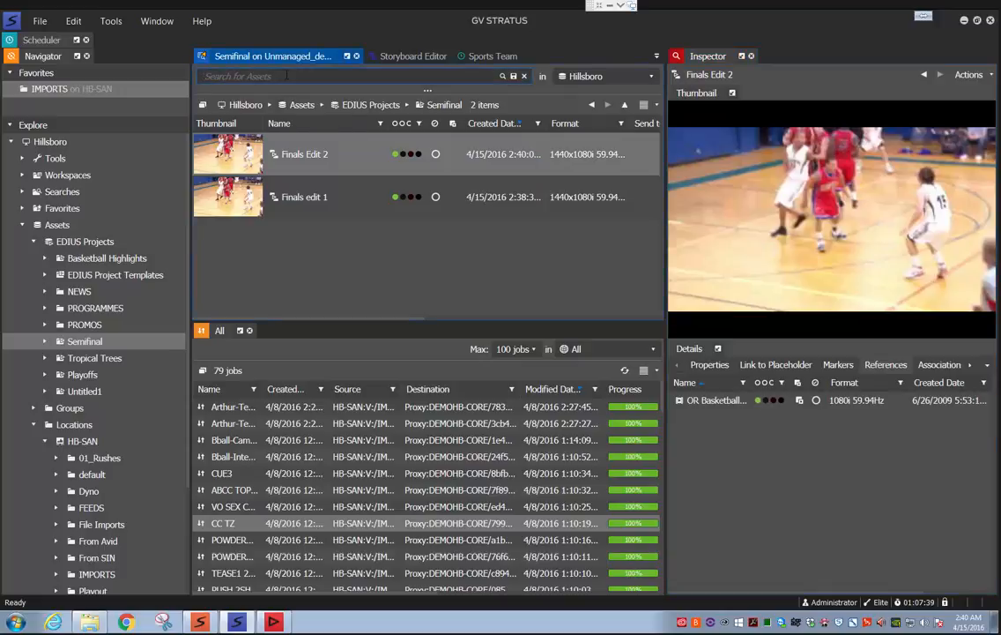
Step: Search the Hillsboro assets for "final"
type("edit")
type("final")
key("Return")
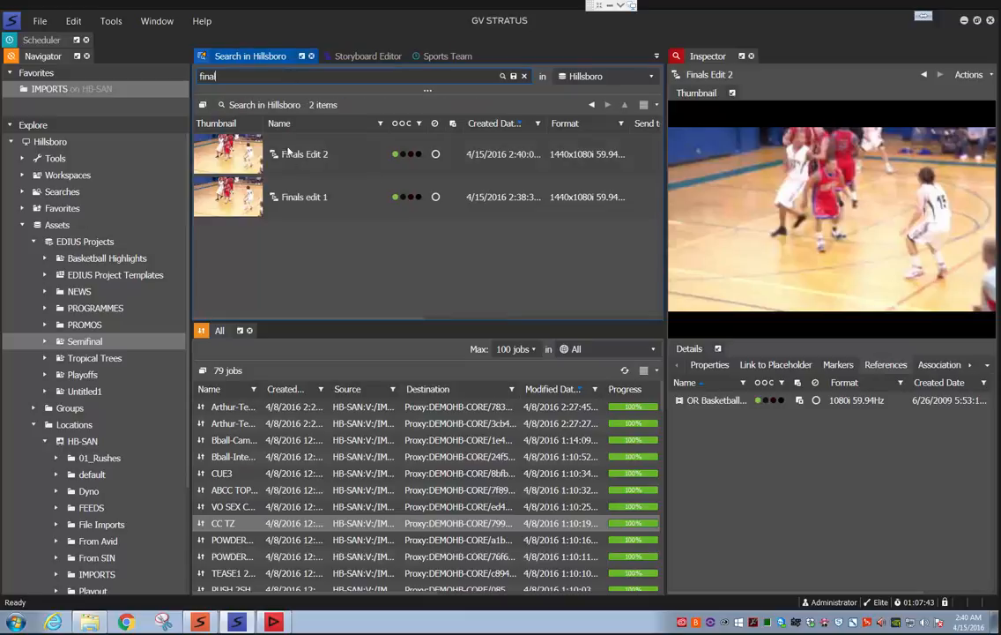
mouse_move(242, 148)
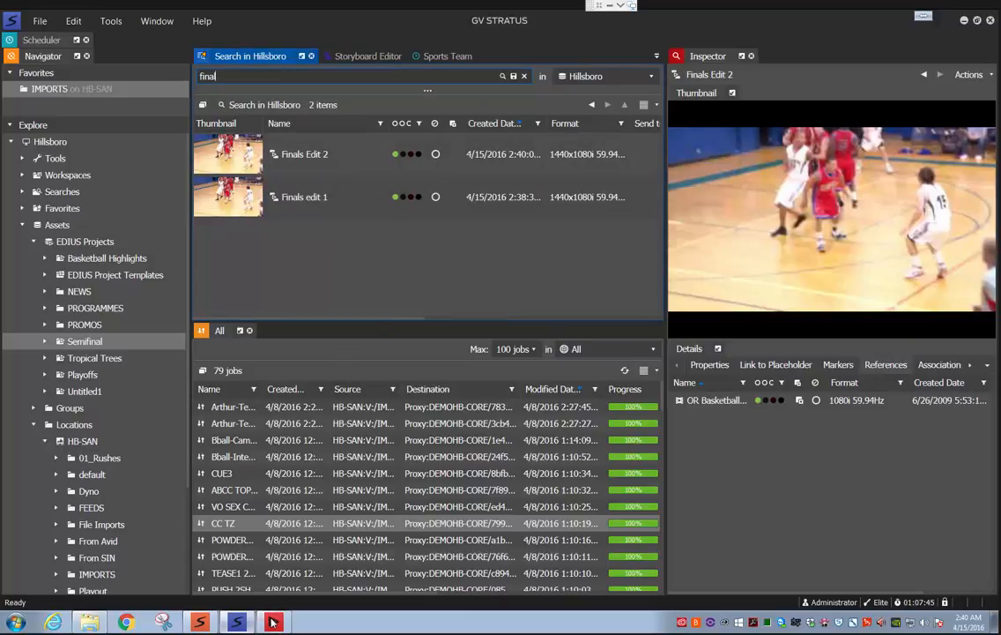
Step: Switch to EDIUS and show the Semifinal project's sequences under EDIUS Projects in the STRATUS Browser
left_click(239, 622)
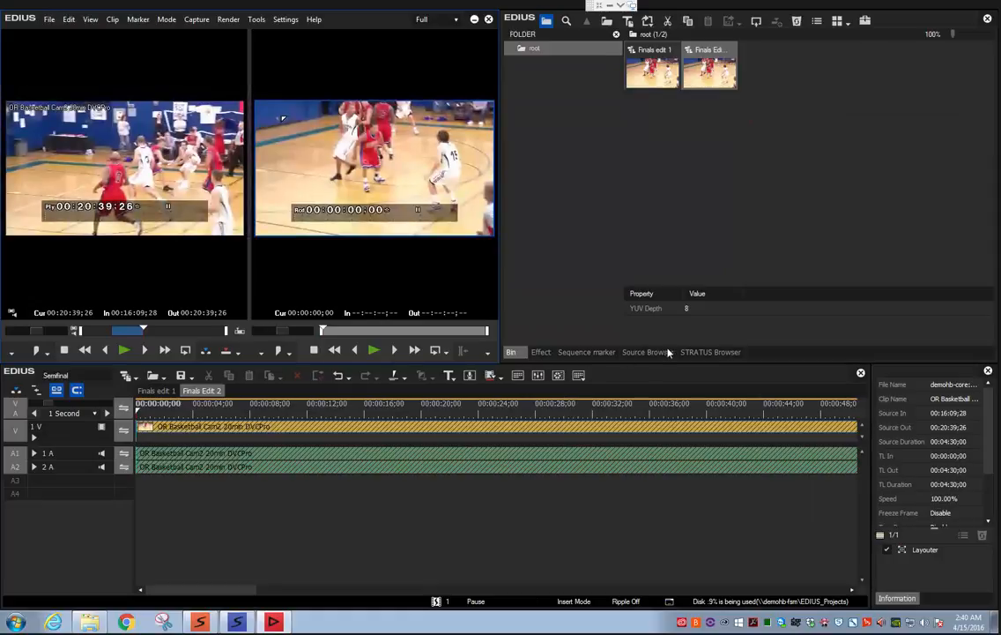
left_click(697, 352)
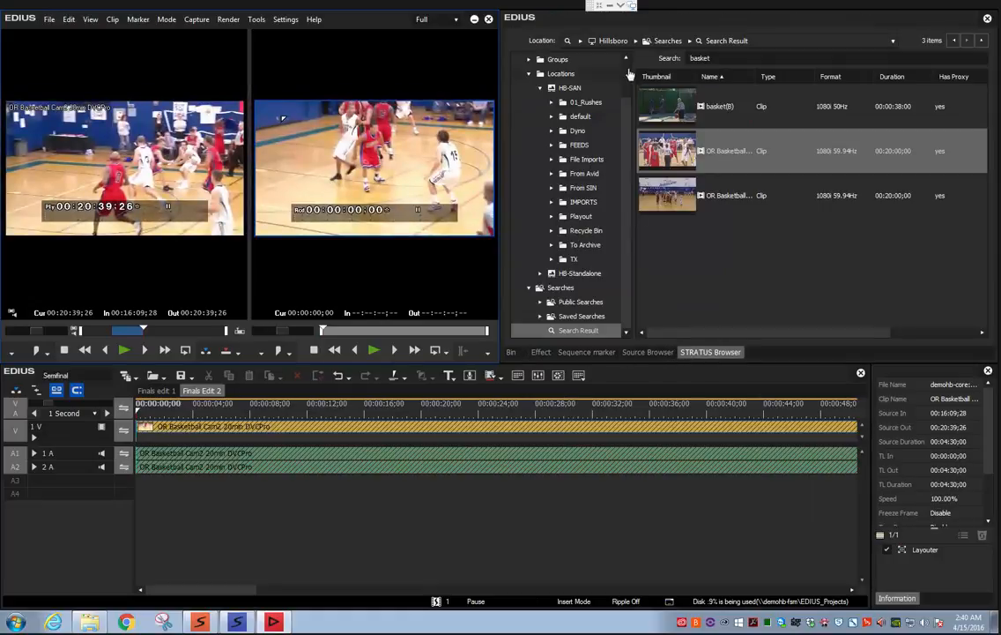
scroll(628, 75, "up", 1)
left_click(564, 73)
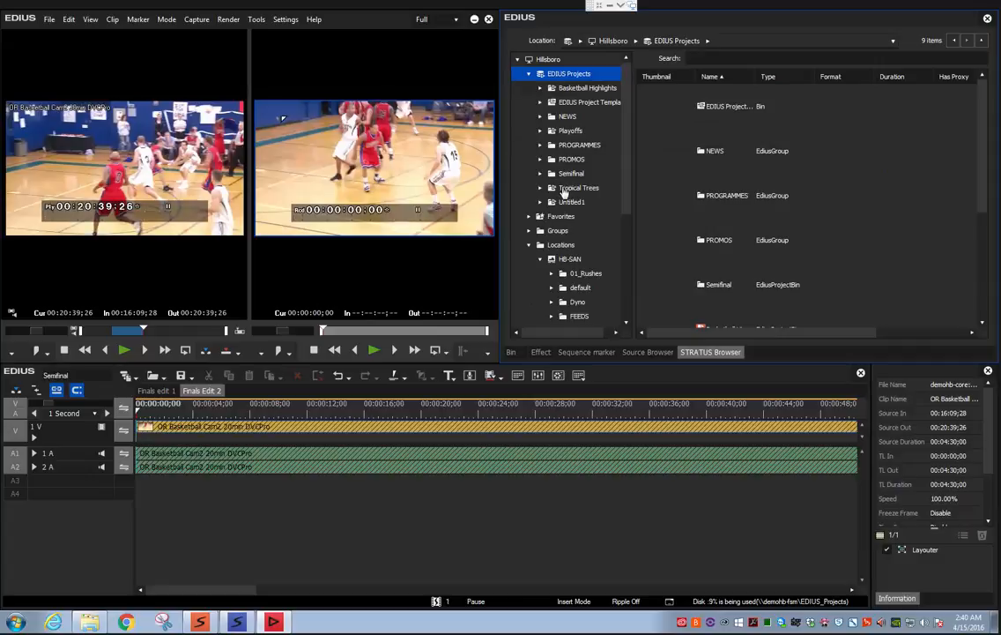
left_click(565, 175)
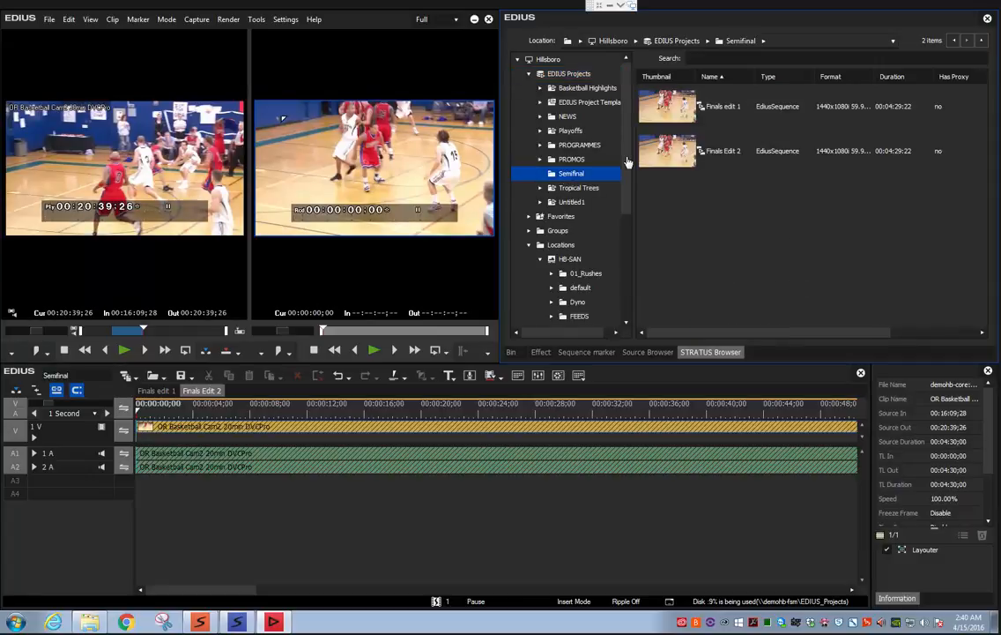
Step: Create a new project named "Semis Promo" using the HouseFmt (Primary) preset
left_click(262, 529)
left_click(50, 19)
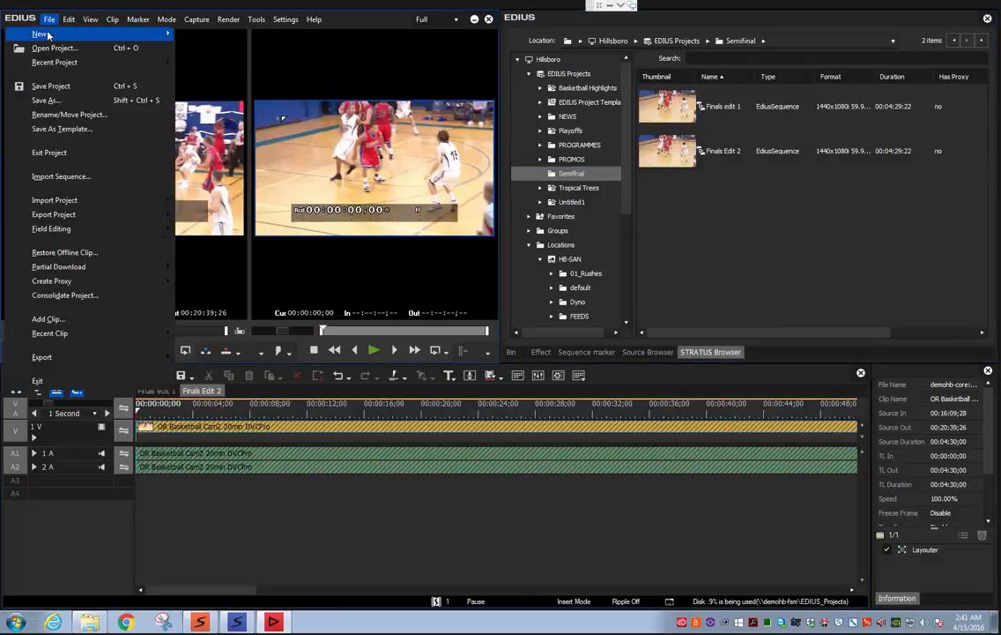
mouse_move(44, 33)
left_click(185, 34)
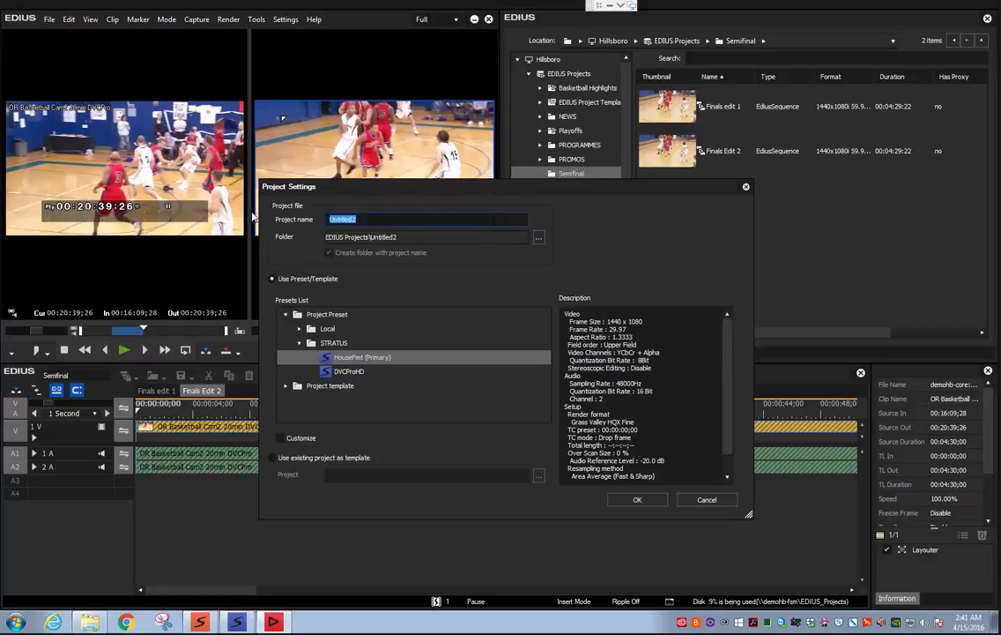
type("Semis Promo")
key("Return")
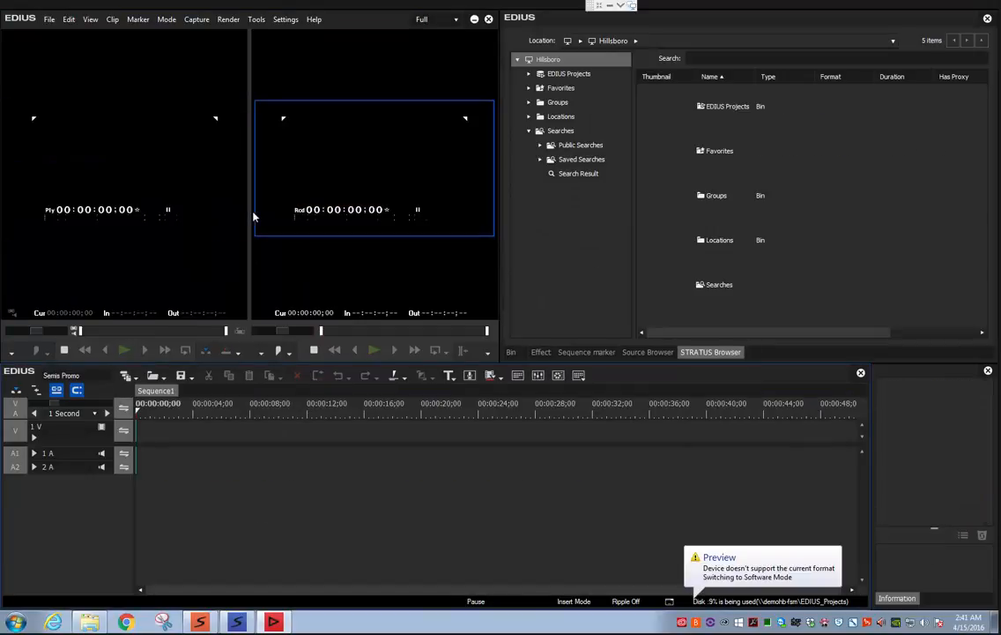
Step: Place the Semifinal project's Finals edit 1 sequence at the start of the Sequence1 timeline and open the nested sequence
left_click(530, 75)
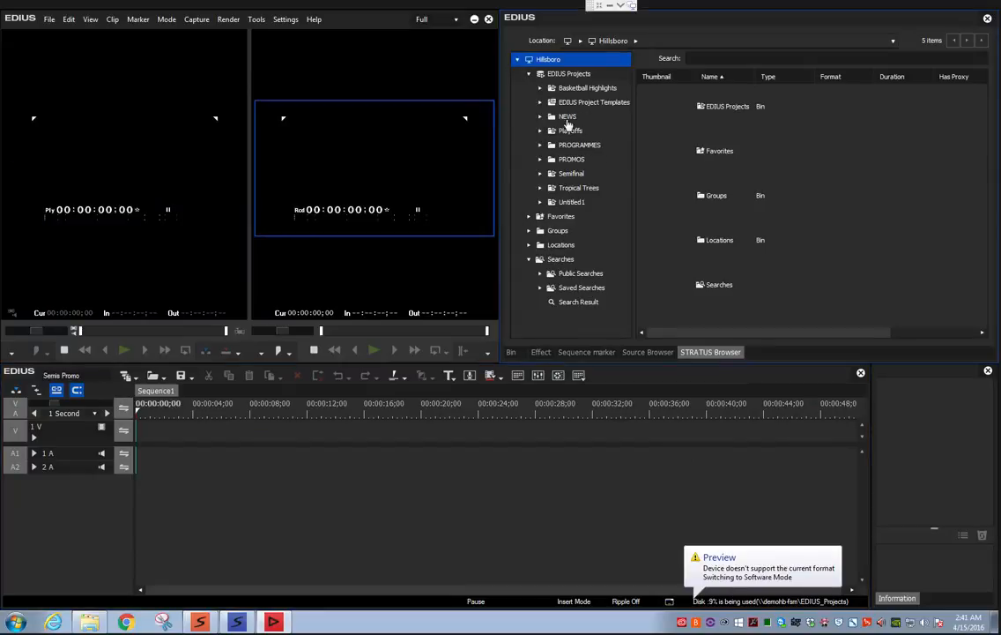
left_click(573, 174)
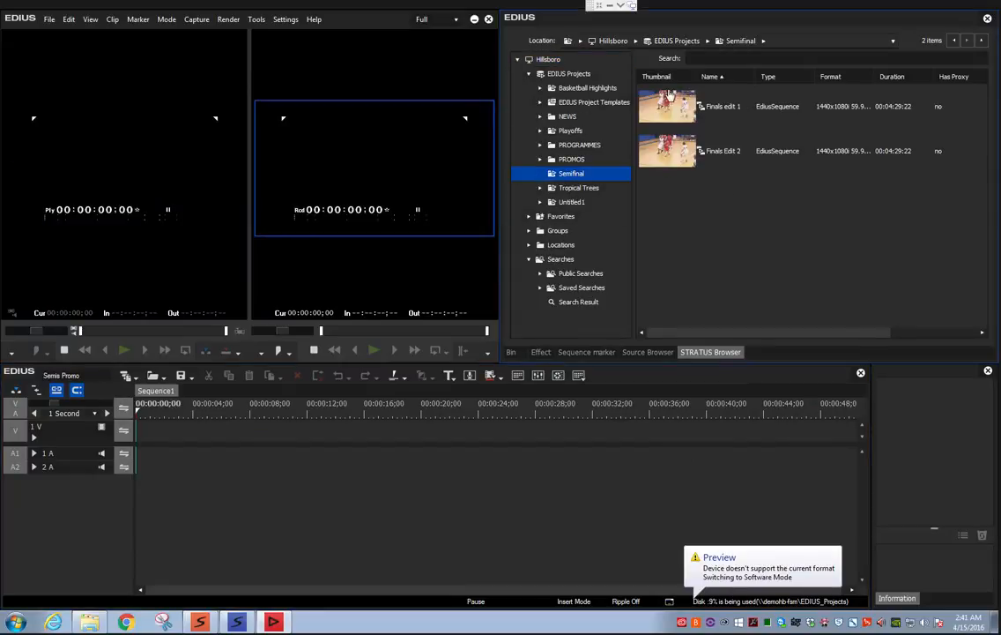
left_click_drag(670, 108, 143, 434)
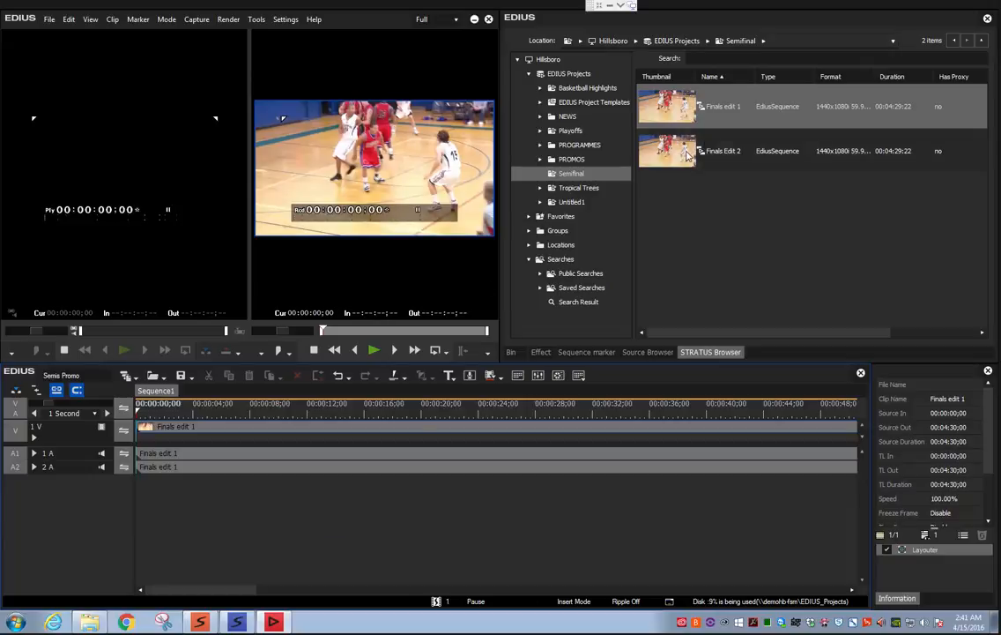
double_click(203, 427)
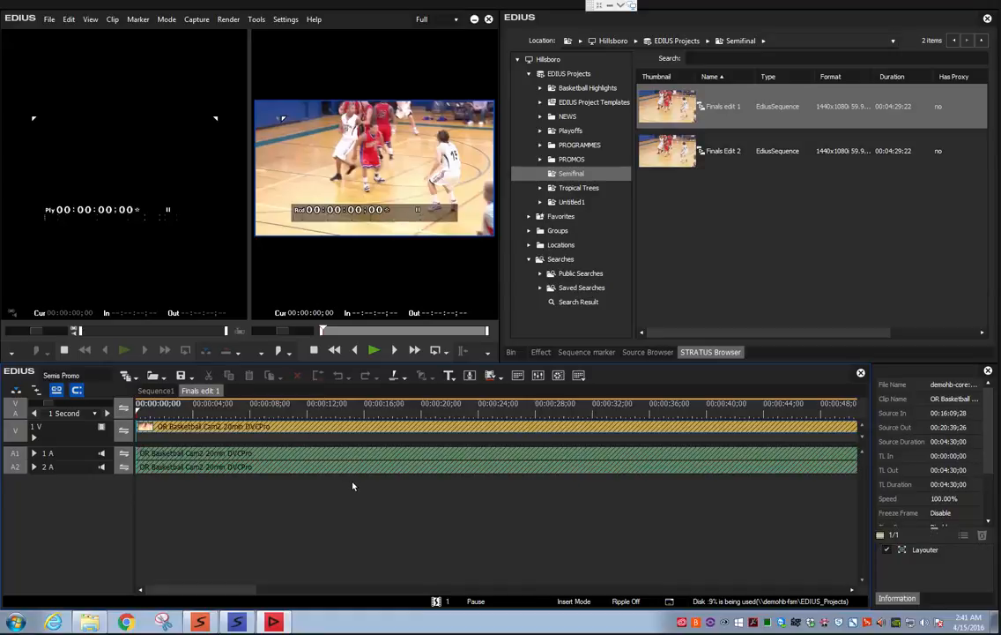
Step: Browse the MONDAY and TUESDAY folders of the NEWS group under EDIUS Projects
left_click(541, 117)
left_click(567, 117)
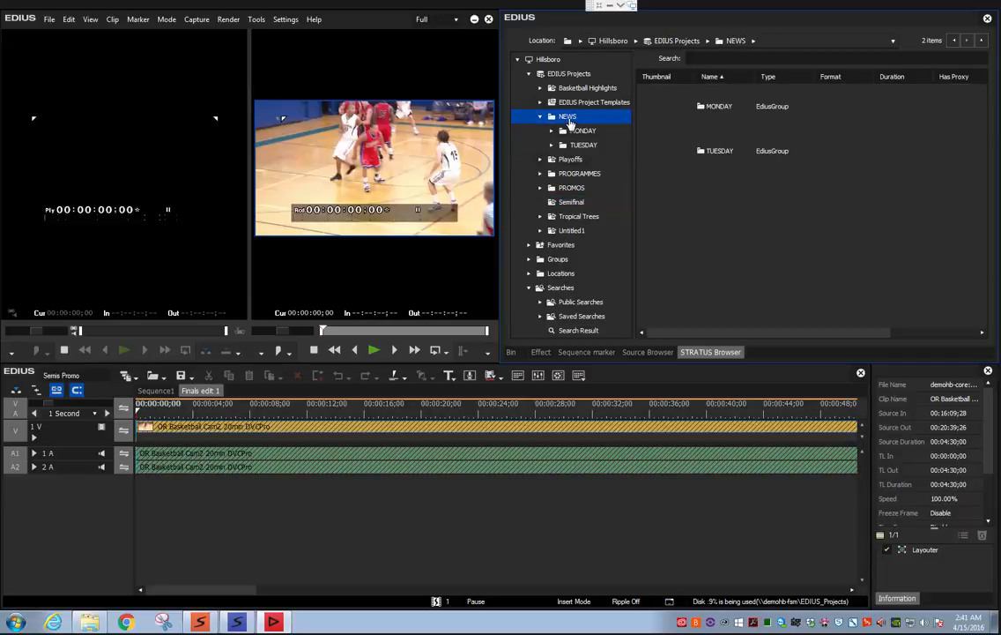
left_click(570, 132)
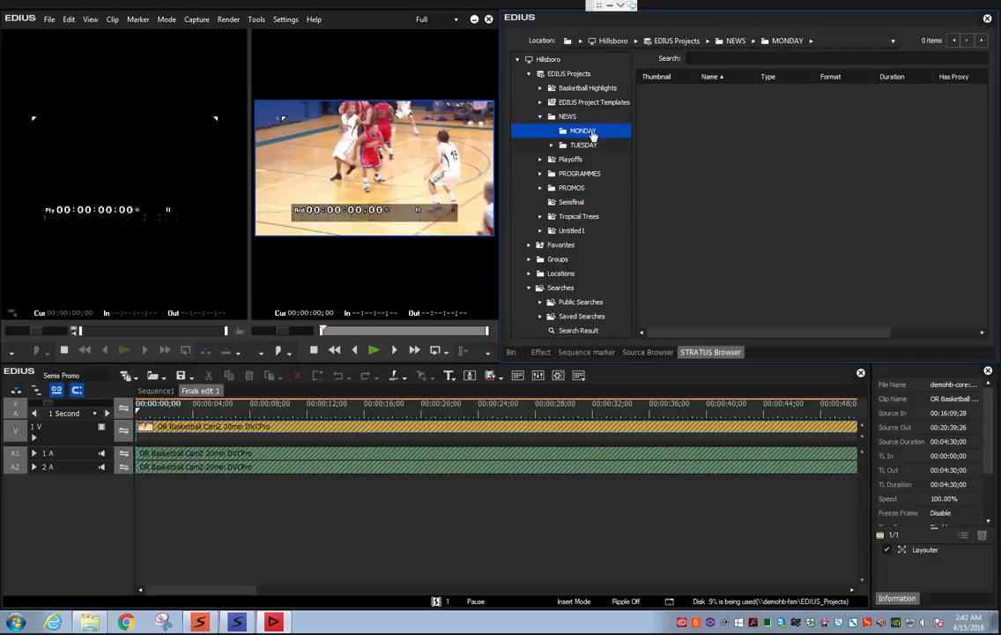
left_click(580, 145)
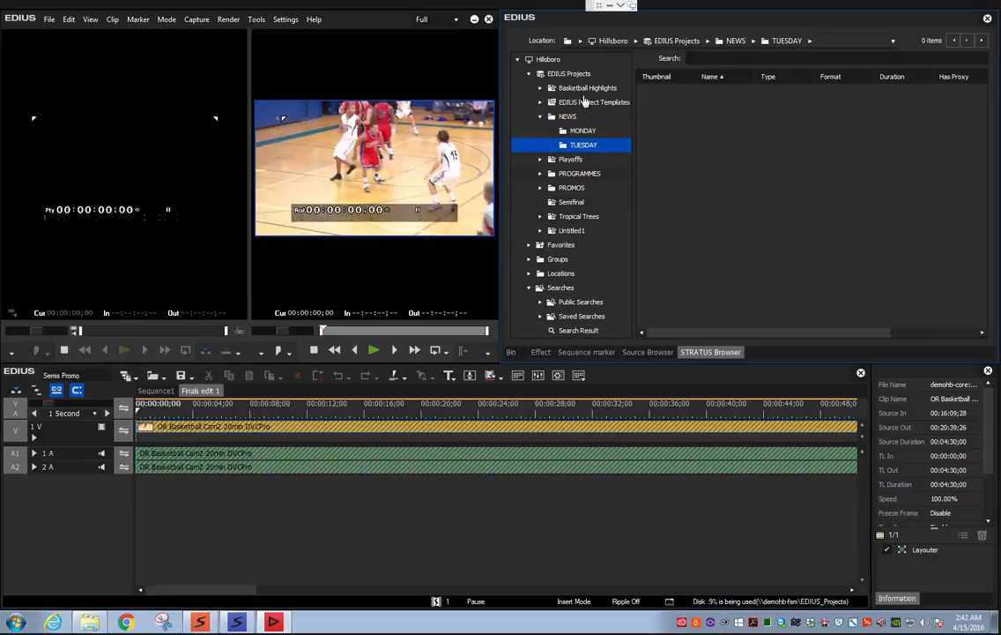
left_click(268, 525)
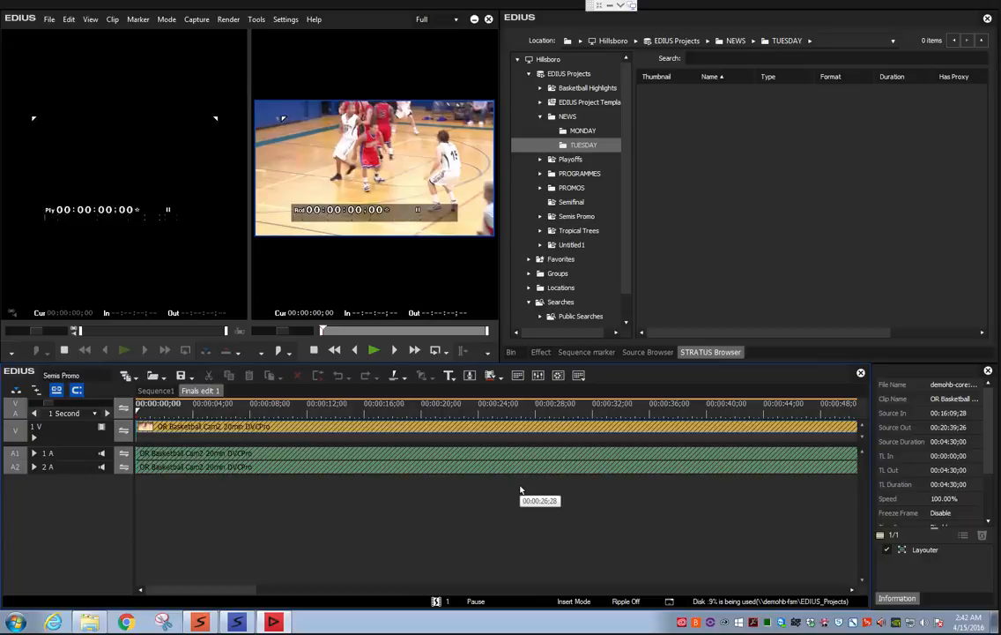
Step: Switch to GV STRATUS and inspect the clip referenced by Sequence1 - (1) in the Basketball Highlights project, including its own references
left_click(237, 623)
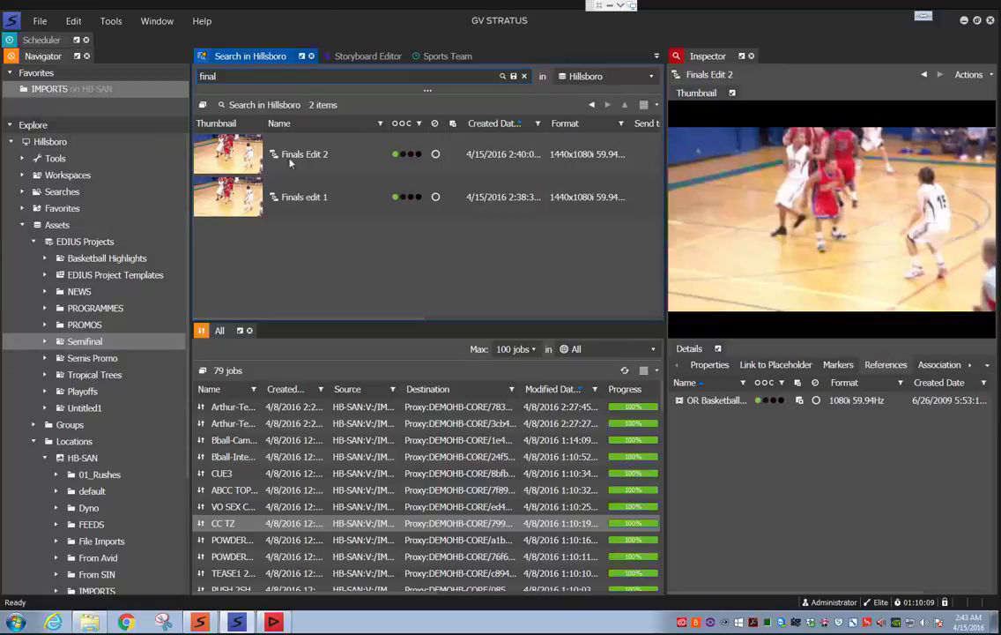
left_click_drag(88, 257, 281, 119)
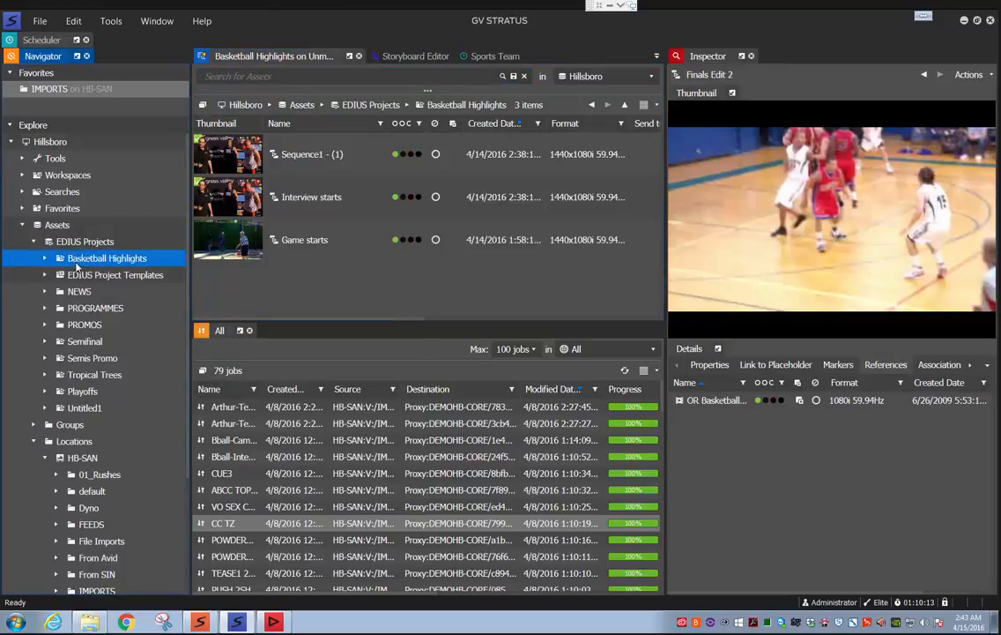
left_click(335, 155)
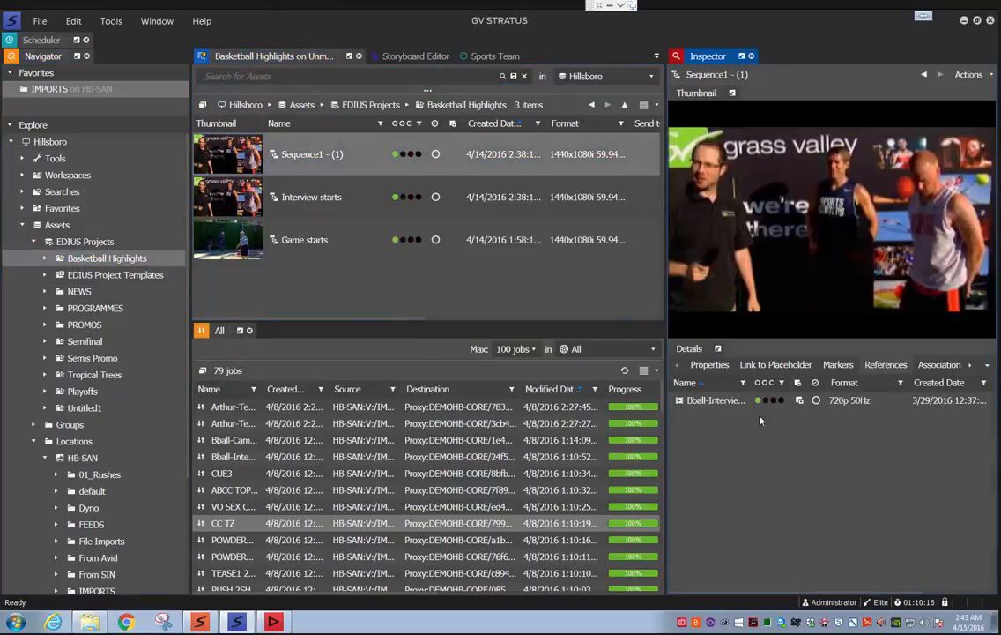
left_click(717, 402)
double_click(717, 401)
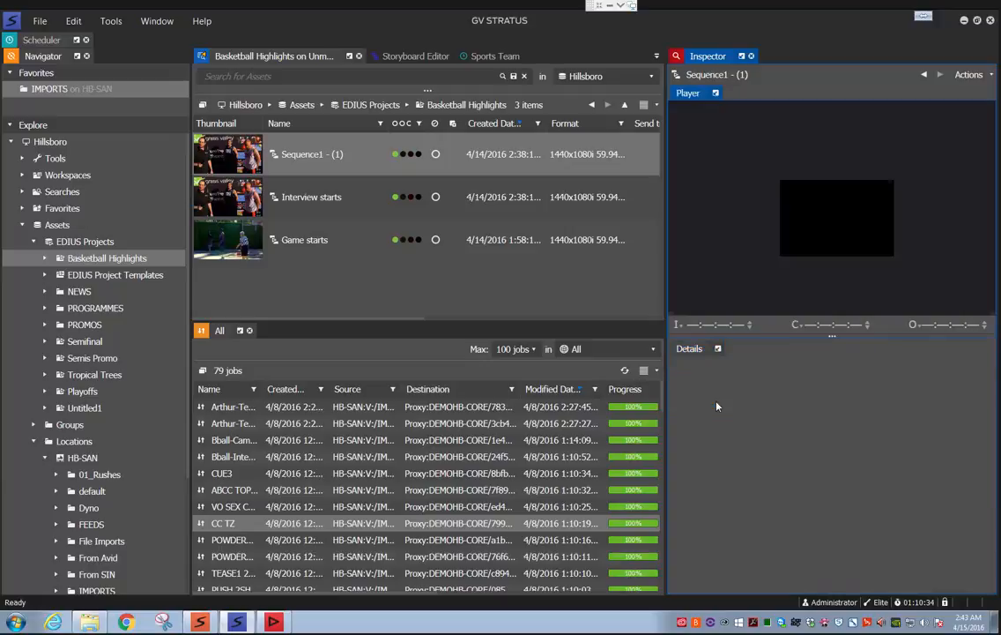
mouse_move(717, 404)
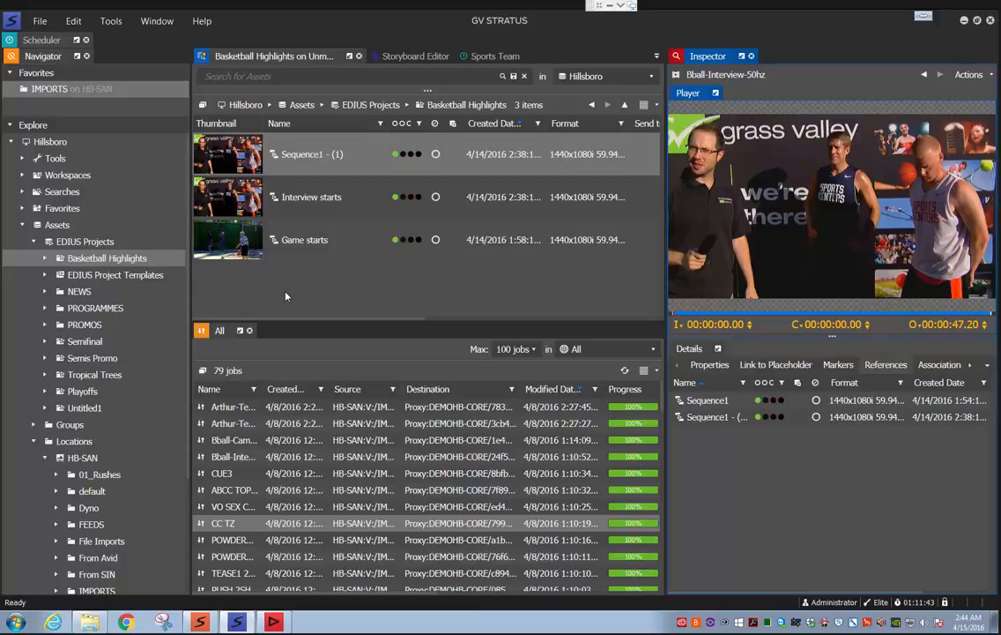
Step: Inspect the basketball clip referenced by Sequence1 in the Playoffs project and the sequences that use that clip
left_click(81, 391)
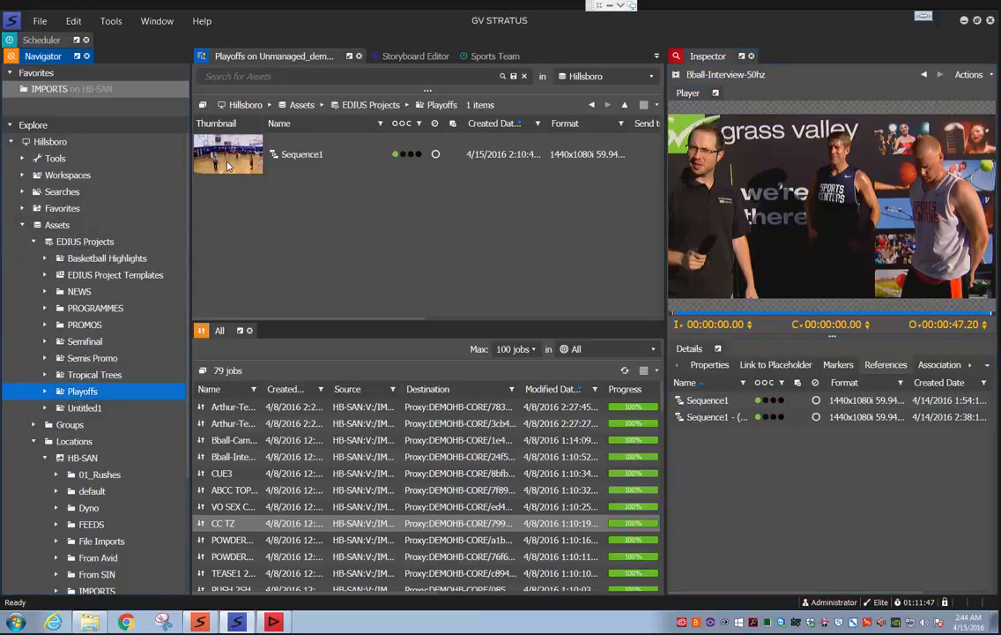
left_click(231, 157)
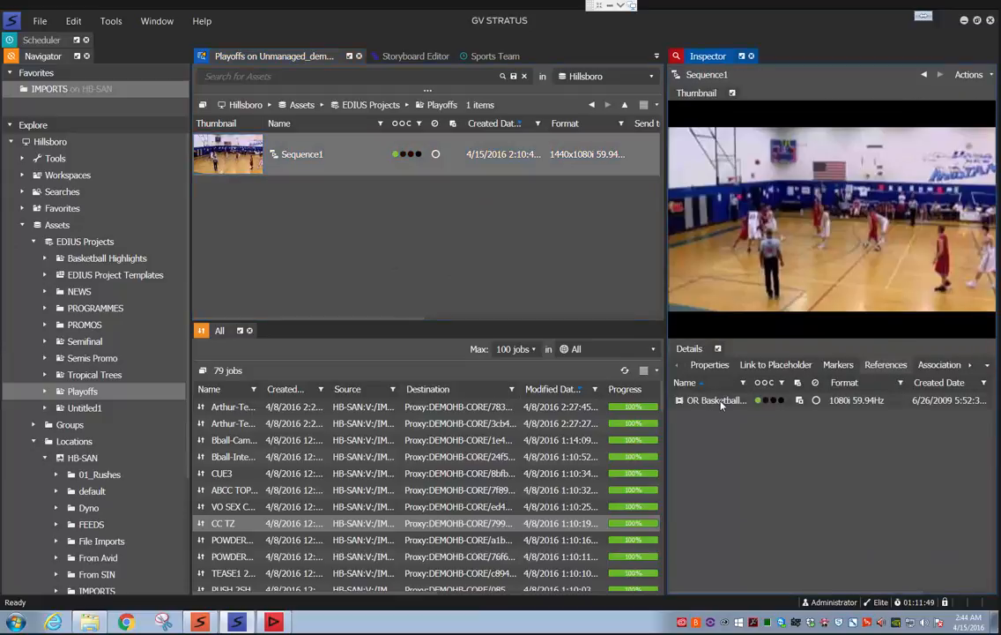
double_click(725, 401)
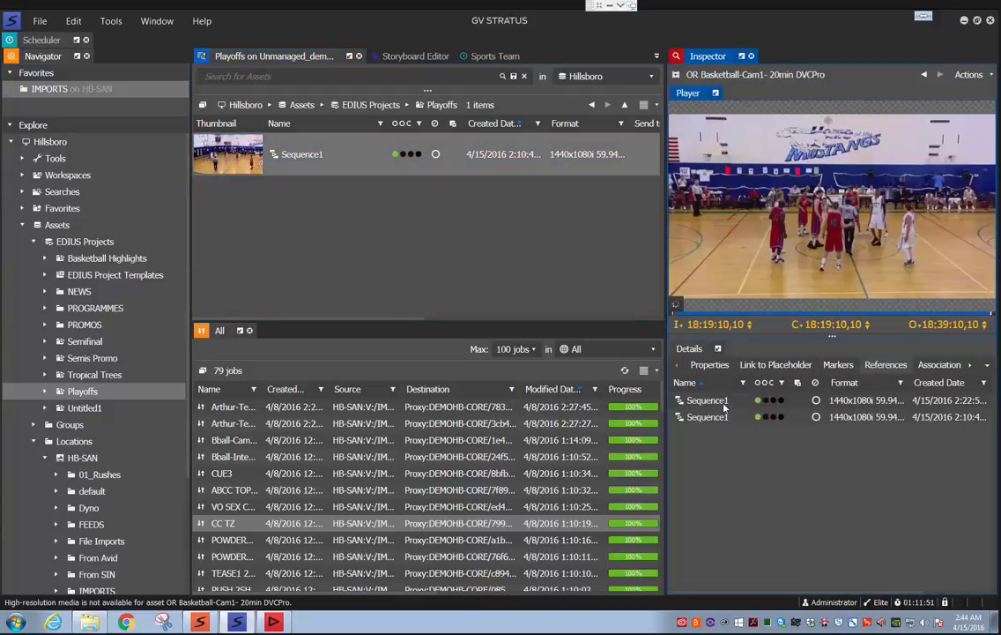